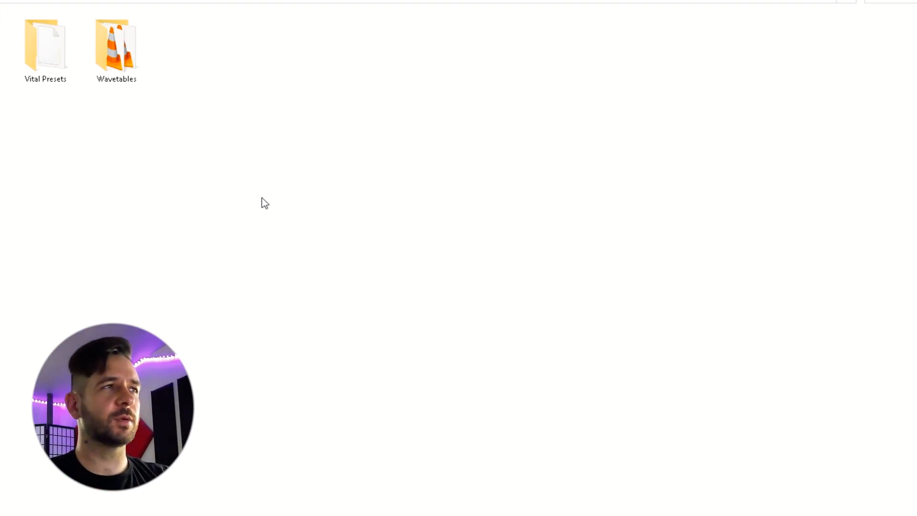
# Look through the contents of the Vital Presets folder and the Wavetables folder
pyautogui.doubleClick(57, 58)
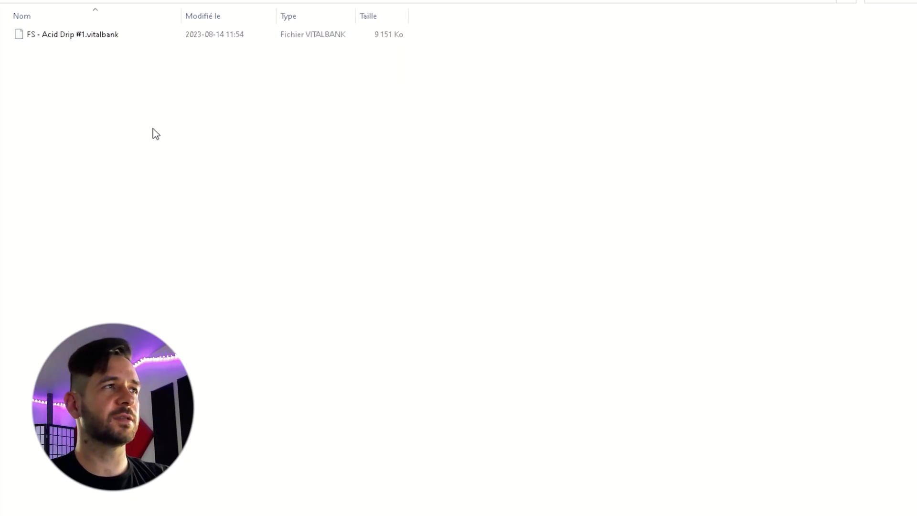
pyautogui.hotkey('alt', 'Left')
pyautogui.click(141, 59)
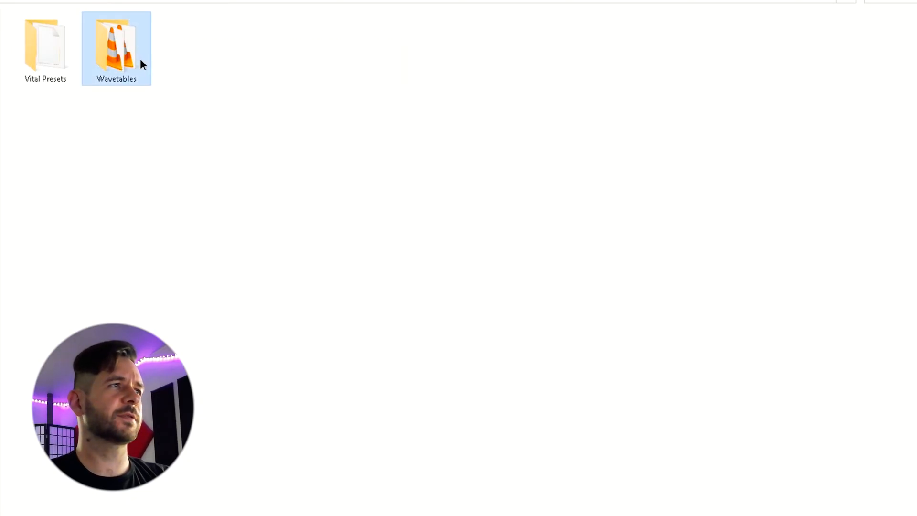
pyautogui.doubleClick(143, 64)
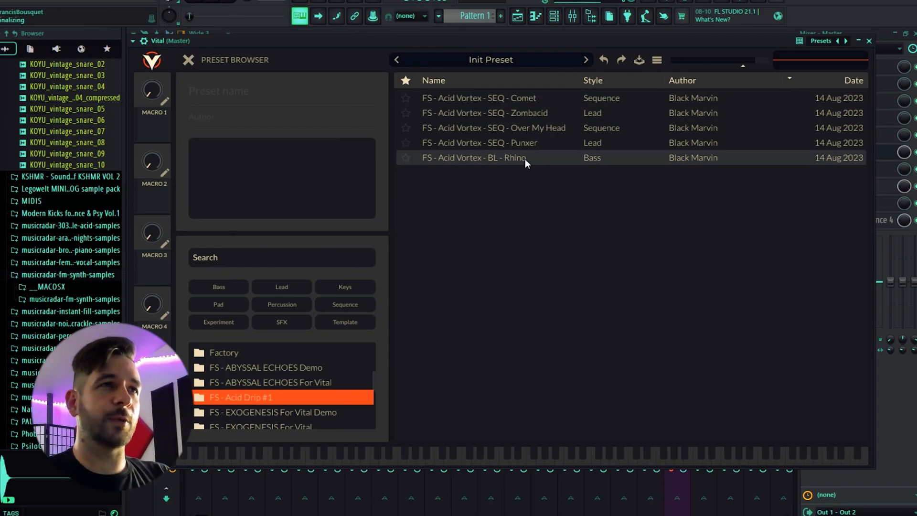
# Audition the FS - Acid Drip #1 presets Comet, Over My Head and Punxer, adjusting Punxer's OPEN and FUZZ macros
pyautogui.click(513, 99)
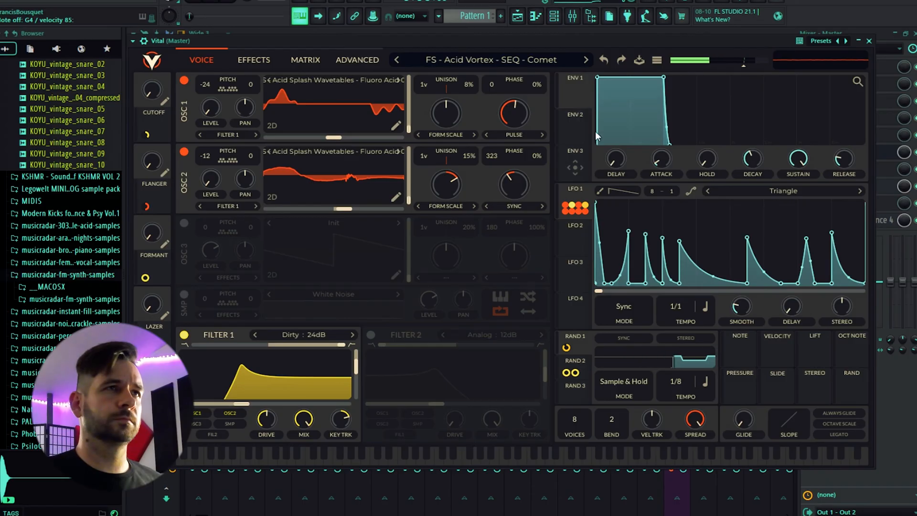
pyautogui.click(587, 61)
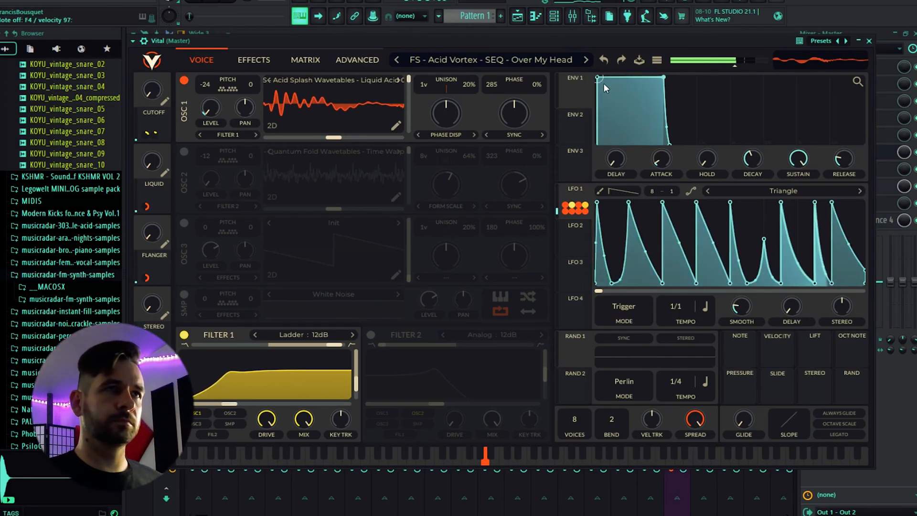
pyautogui.click(585, 59)
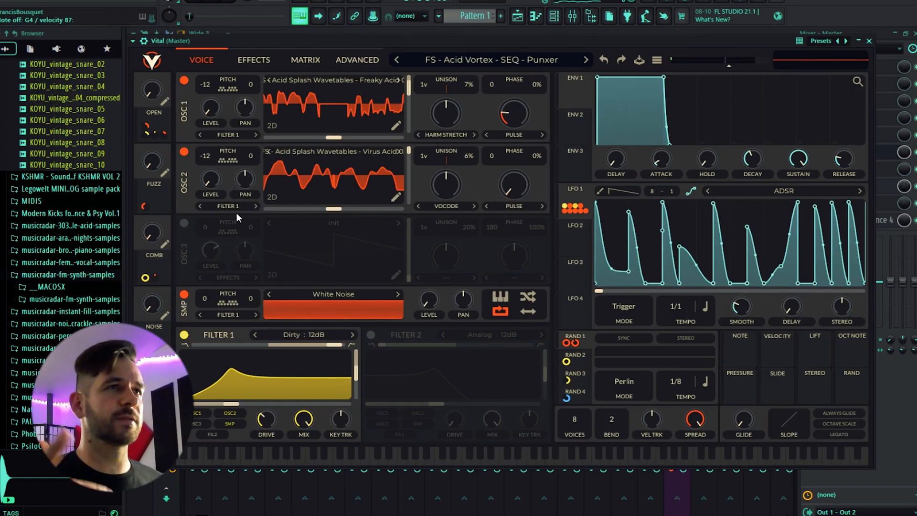
pyautogui.moveTo(152, 90)
pyautogui.mouseDown()
pyautogui.moveTo(153, 56)
pyautogui.moveTo(150, 93)
pyautogui.mouseUp()
pyautogui.moveTo(149, 166)
pyautogui.mouseDown()
pyautogui.moveTo(146, 86)
pyautogui.moveTo(149, 170)
pyautogui.mouseUp()
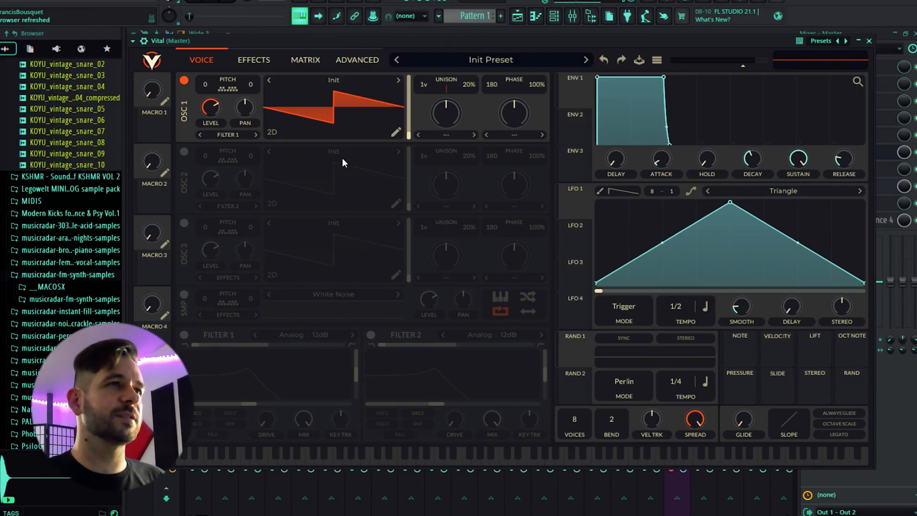
# Load the Fluoro Acid wavetable from the FS - Acid Drip #1 folder into oscillator 1
pyautogui.click(342, 78)
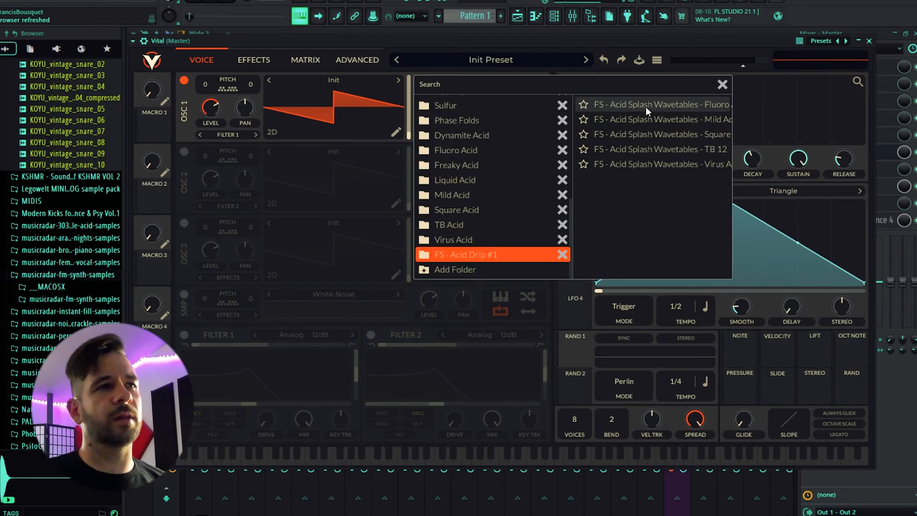
pyautogui.click(646, 107)
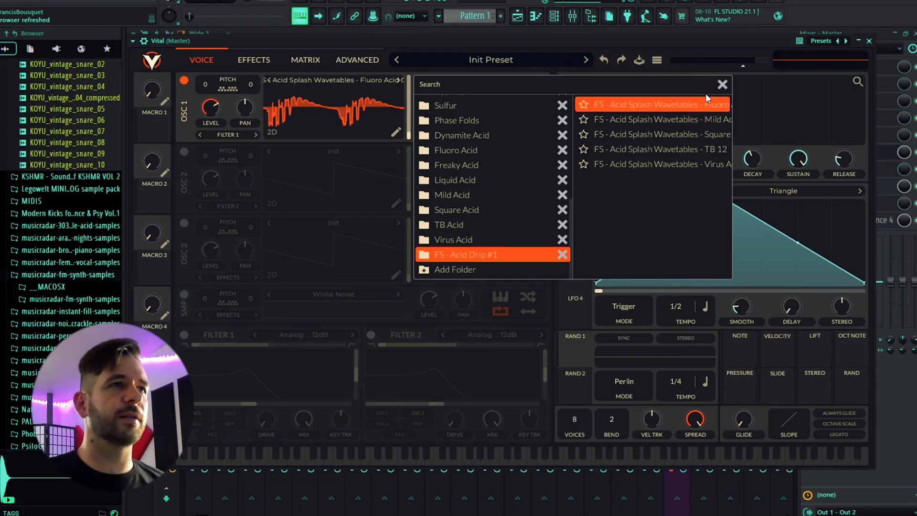
pyautogui.click(722, 85)
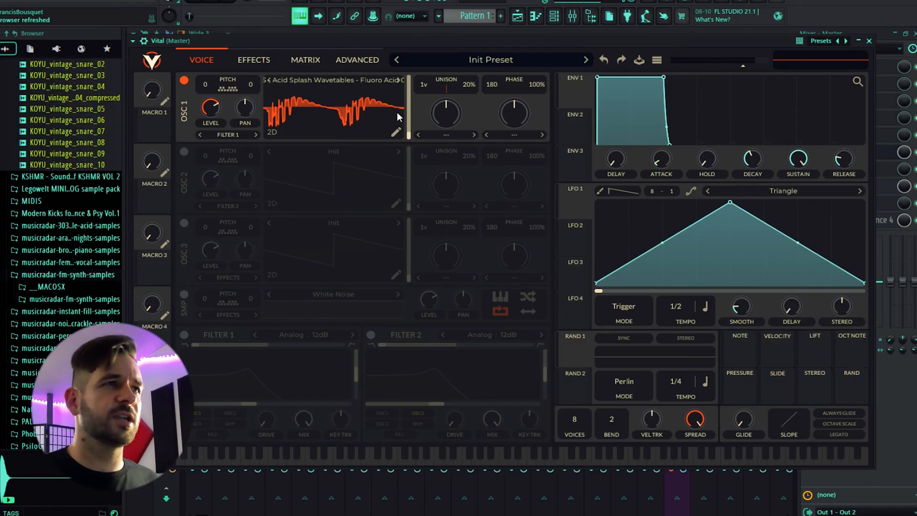
# Transpose oscillator 1 to -24 semitones and sweep its wave frame through the Fluoro Acid wavetable
pyautogui.moveTo(409, 118); pyautogui.dragTo(417, 61)
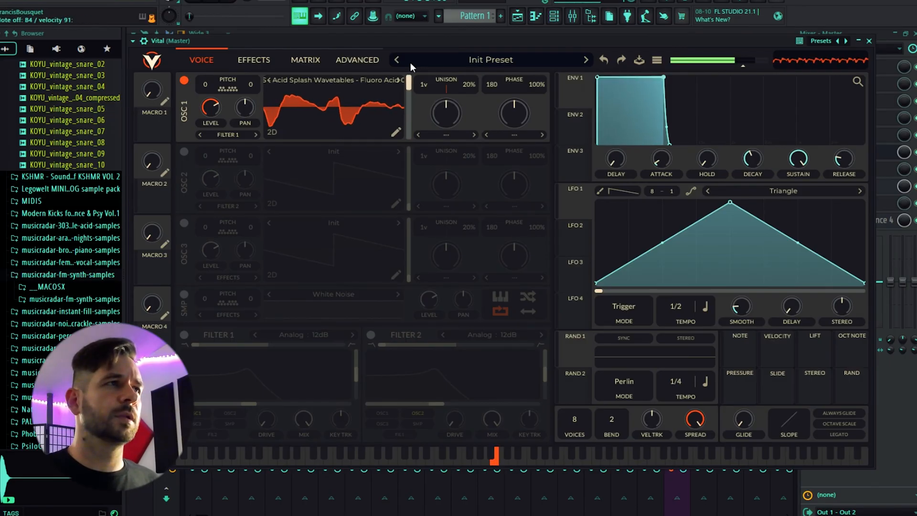
pyautogui.moveTo(205, 85); pyautogui.dragTo(208, 165)
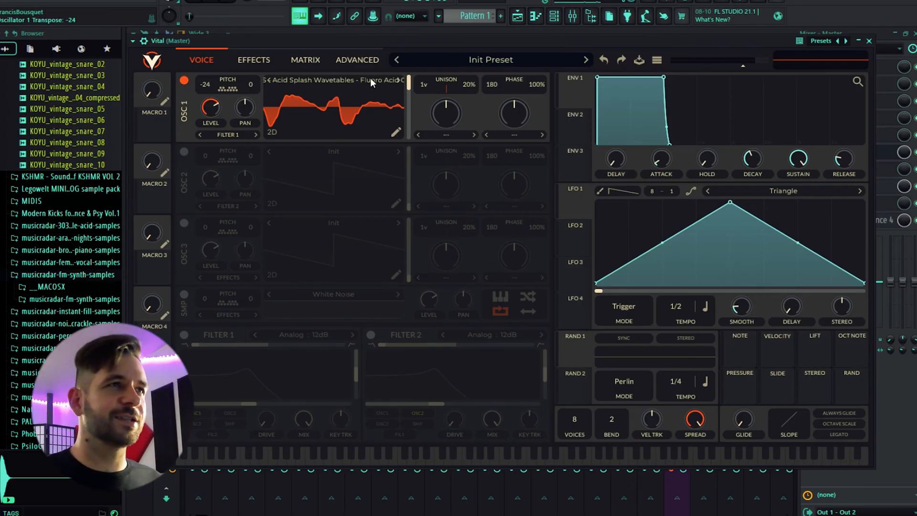
pyautogui.moveTo(410, 83); pyautogui.dragTo(409, 109)
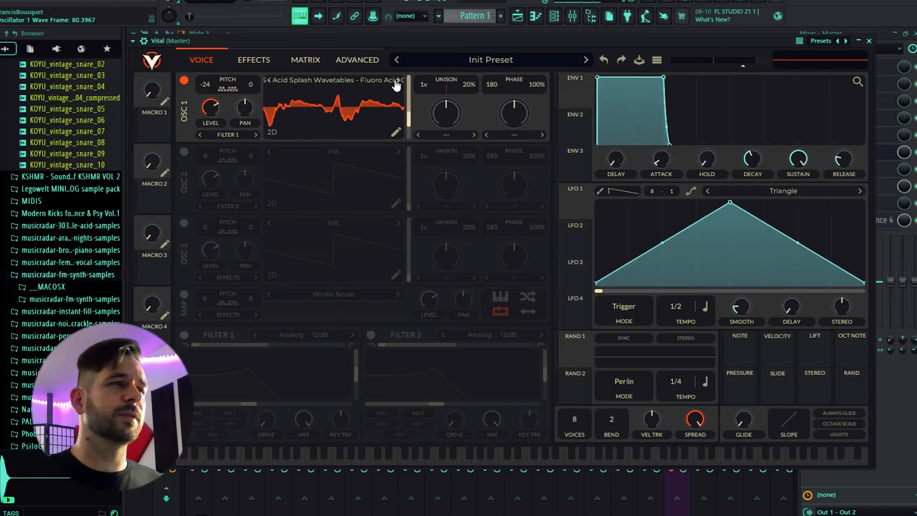
# Audition the Mild Acid, Square Acid, TB 12 and Virus Acid wavetables in oscillator 1, sweeping the wave frame of each
pyautogui.click(397, 84)
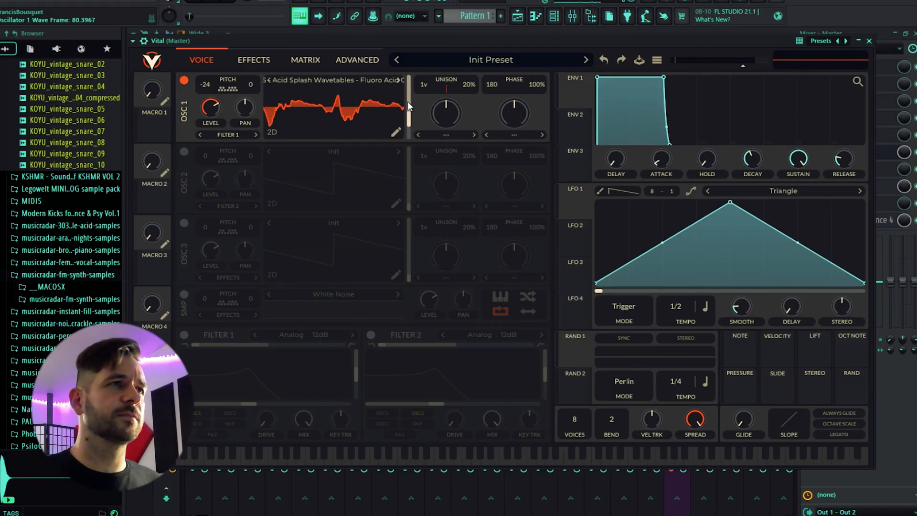
pyautogui.moveTo(407, 120); pyautogui.dragTo(409, 144)
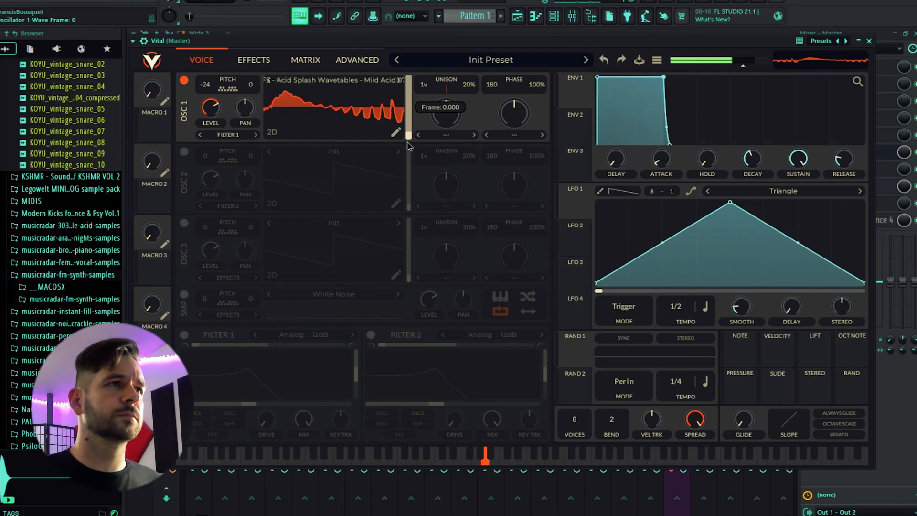
pyautogui.click(399, 82)
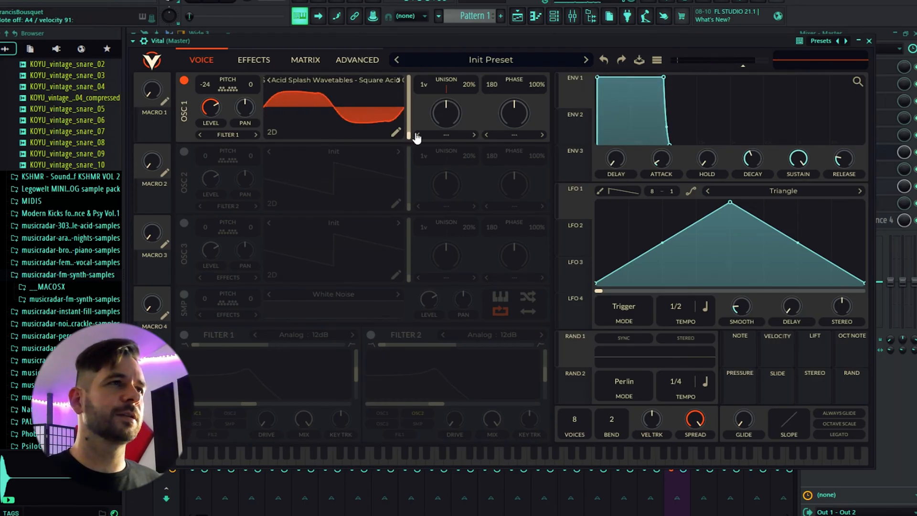
pyautogui.moveTo(409, 134); pyautogui.dragTo(404, 111)
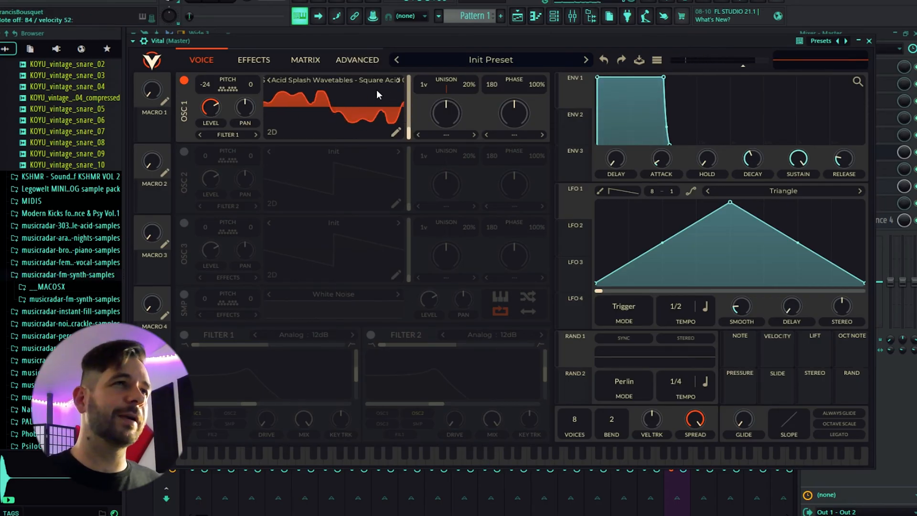
pyautogui.click(399, 81)
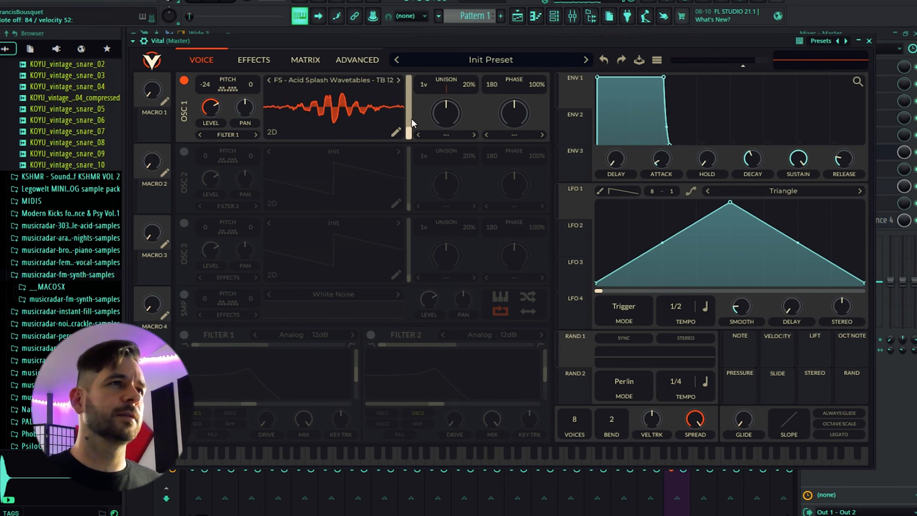
pyautogui.moveTo(404, 133); pyautogui.dragTo(398, 88)
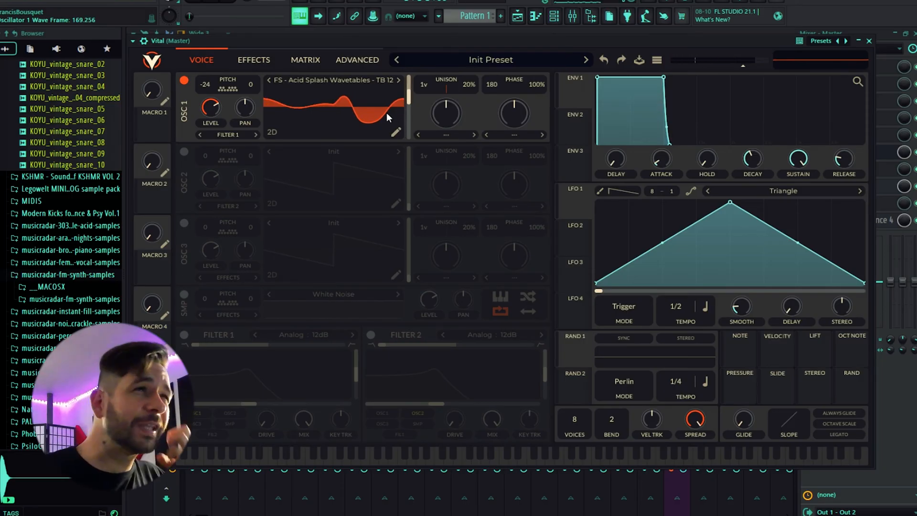
pyautogui.click(399, 82)
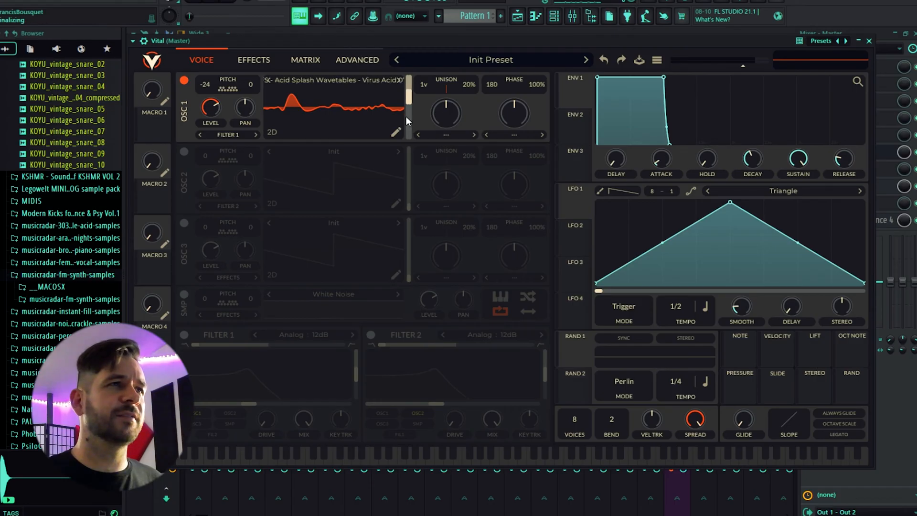
pyautogui.moveTo(409, 106)
pyautogui.mouseDown()
pyautogui.moveTo(407, 127)
pyautogui.moveTo(412, 112)
pyautogui.mouseUp()
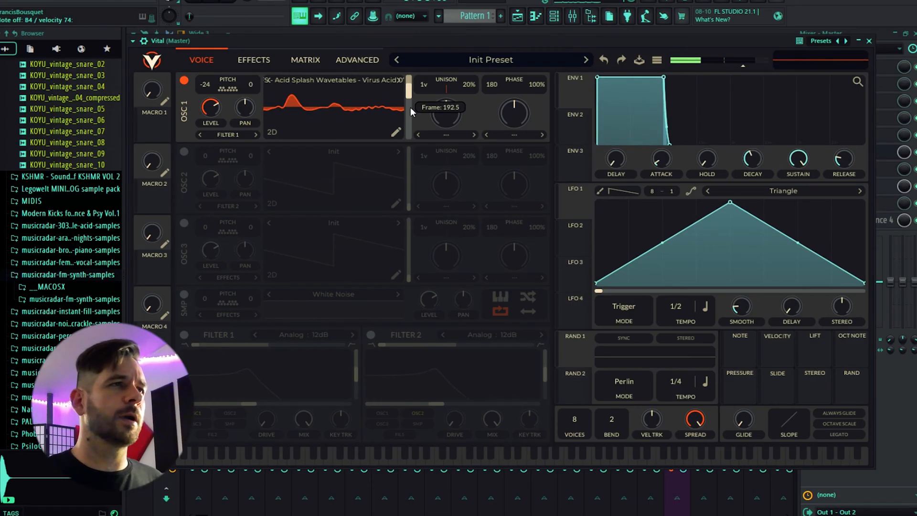
# Compare the TB 12, Mild Acid and Square Acid wavetables in oscillator 1, and settle on Fluoro Acid at its lowest frame
pyautogui.click(386, 82)
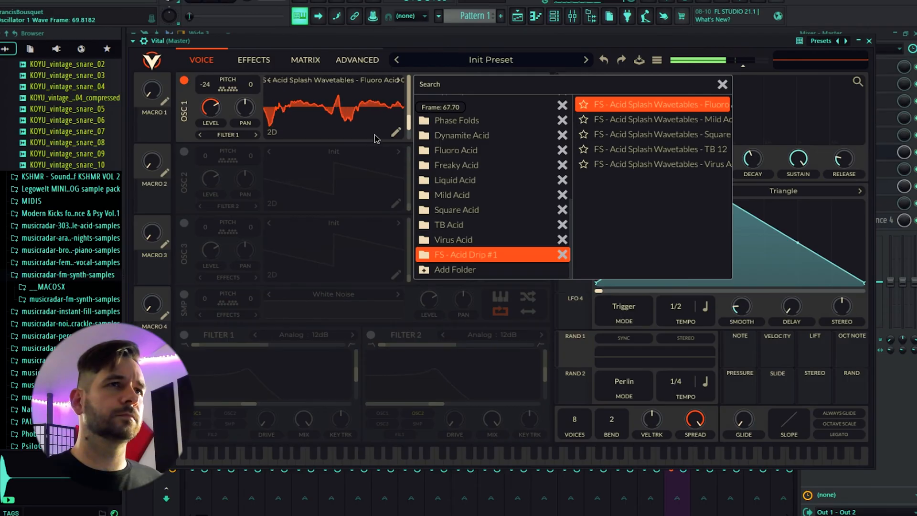
pyautogui.click(646, 136)
pyautogui.click(600, 149)
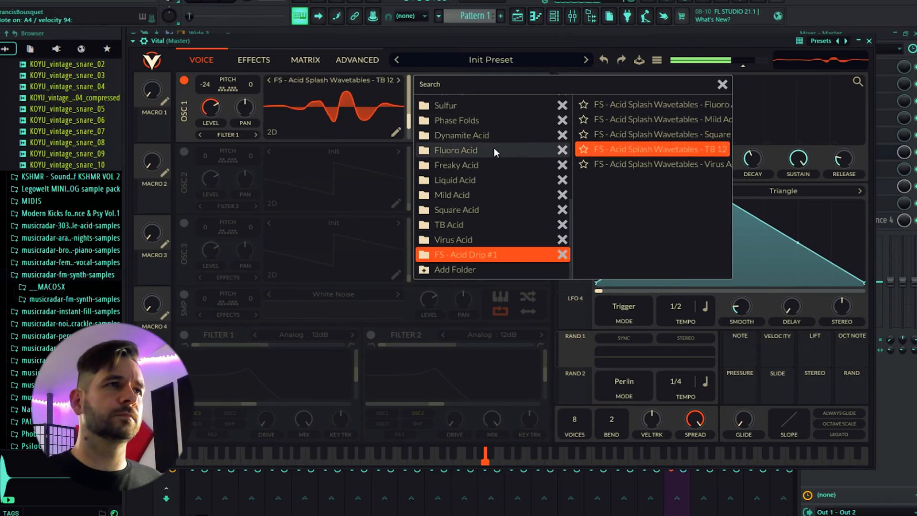
pyautogui.moveTo(408, 133); pyautogui.dragTo(411, 76)
pyautogui.click(668, 119)
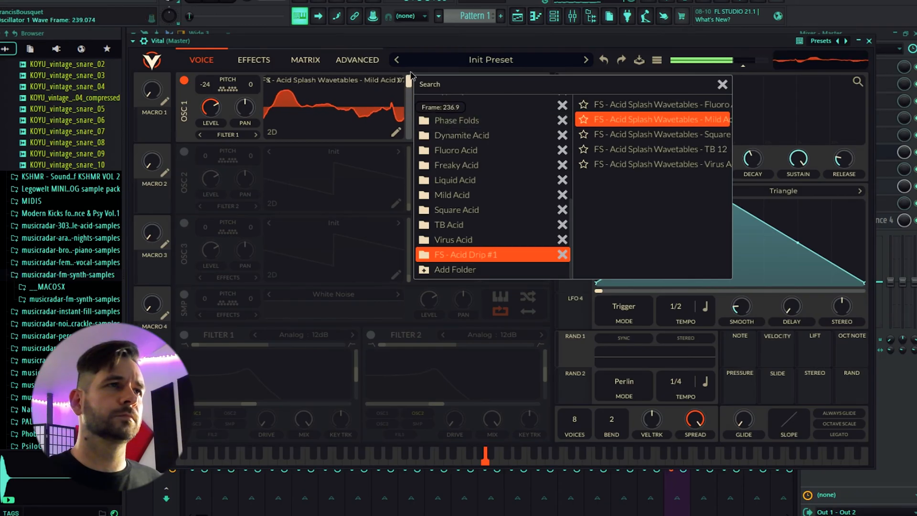
pyautogui.click(614, 134)
pyautogui.click(649, 107)
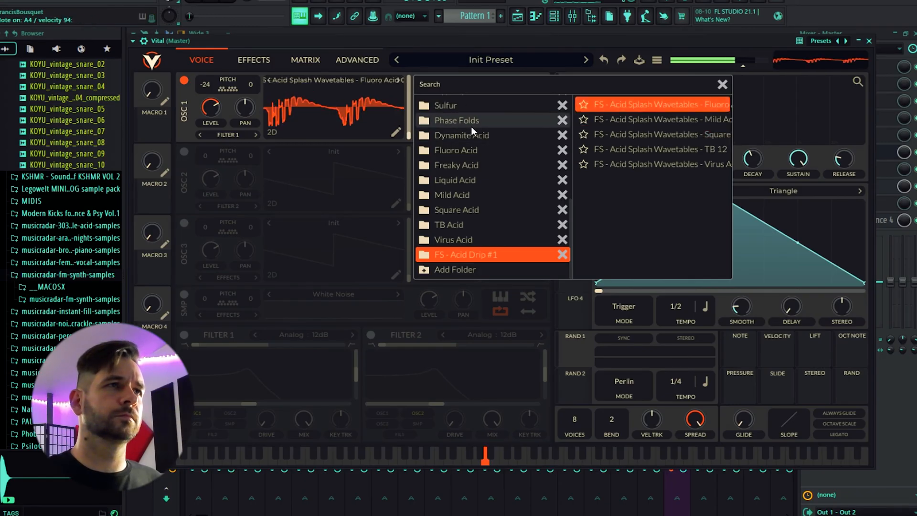
pyautogui.moveTo(409, 115); pyautogui.dragTo(408, 123)
pyautogui.click(722, 85)
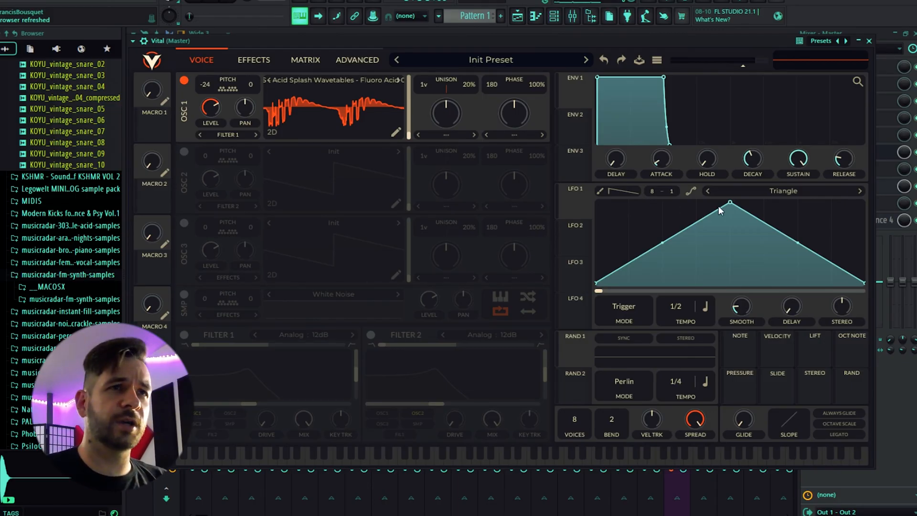
# Reshape LFO 1 into a falling ramp, set its horizontal grid to 16 and paint one falling ramp into every division
pyautogui.moveTo(732, 205); pyautogui.dragTo(620, 190)
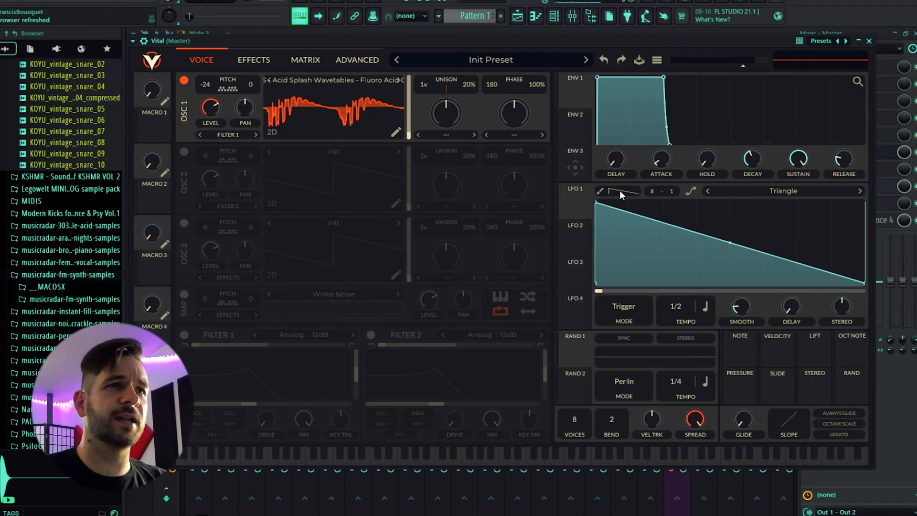
pyautogui.scroll(4, 652, 191)
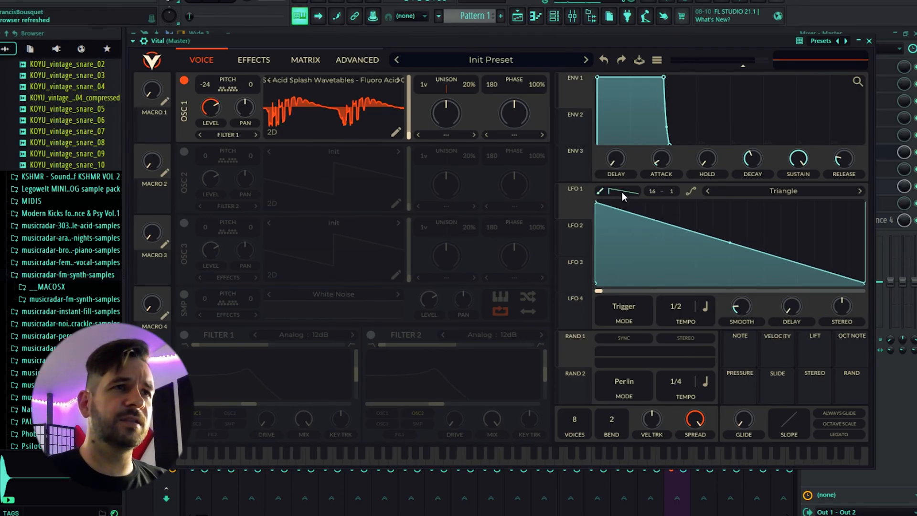
pyautogui.moveTo(601, 204); pyautogui.dragTo(873, 151)
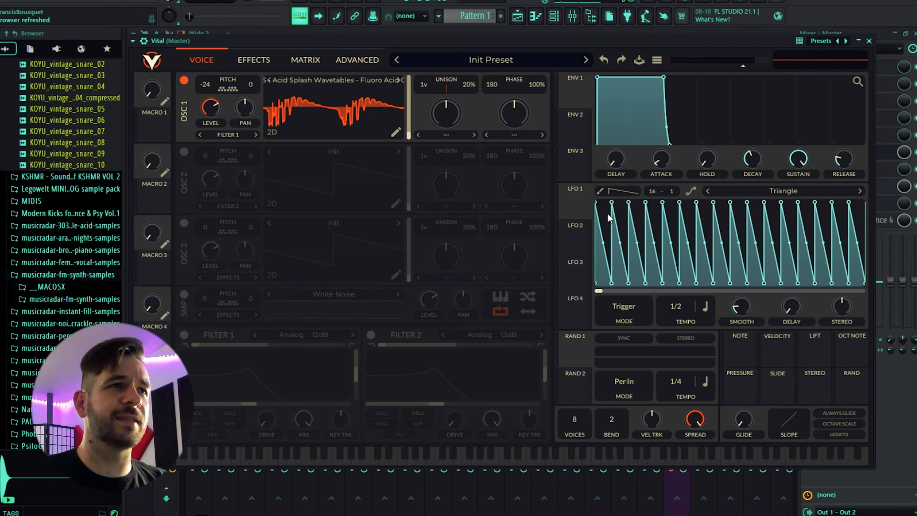
# Set oscillator 1's level to 0 and modulate it with LFO 1 by an amount of about 0.65
pyautogui.moveTo(210, 108); pyautogui.dragTo(203, 160)
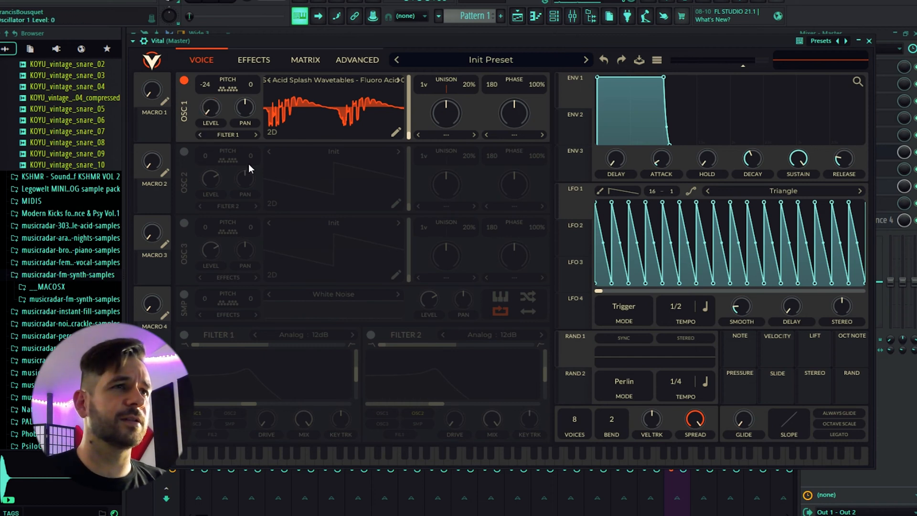
pyautogui.moveTo(566, 211); pyautogui.dragTo(211, 114)
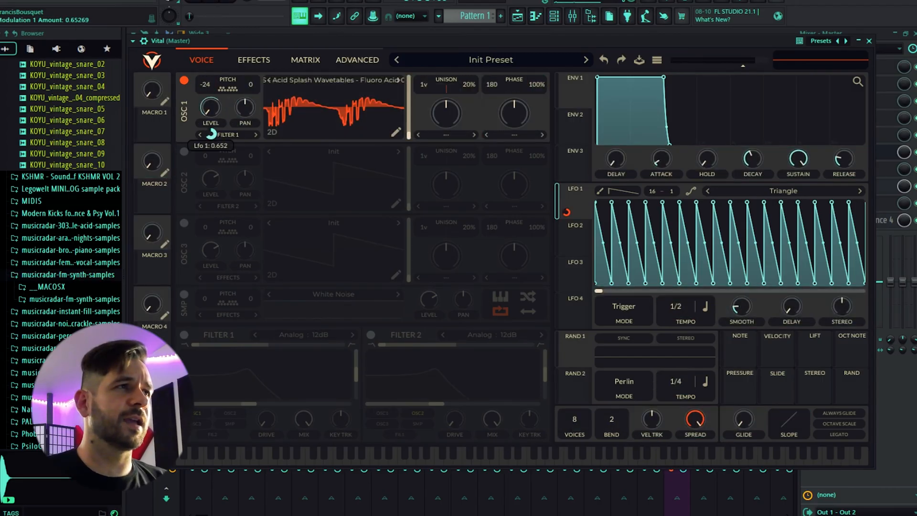
pyautogui.click(216, 2)
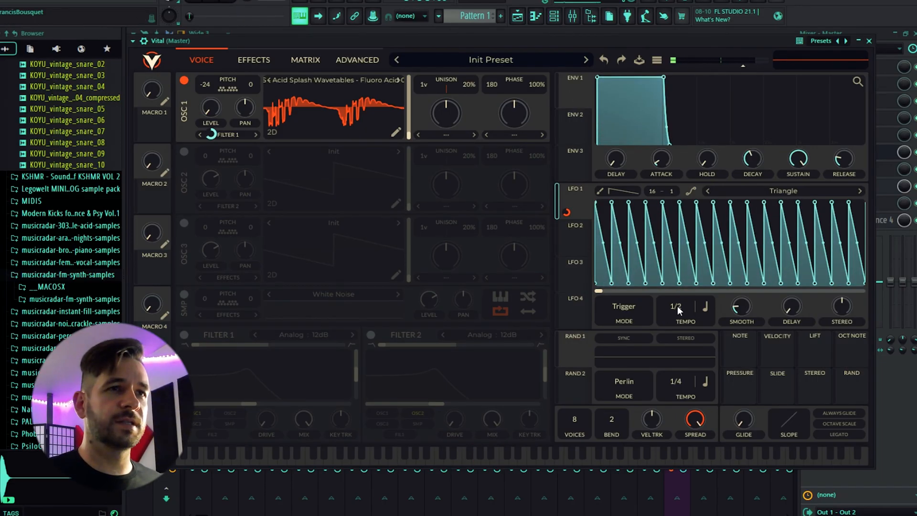
# Set LFO 1's tempo to 1/1, bow four of its ramps outward and lower the ninth ramp's peak to about half height
pyautogui.moveTo(678, 306); pyautogui.dragTo(679, 321)
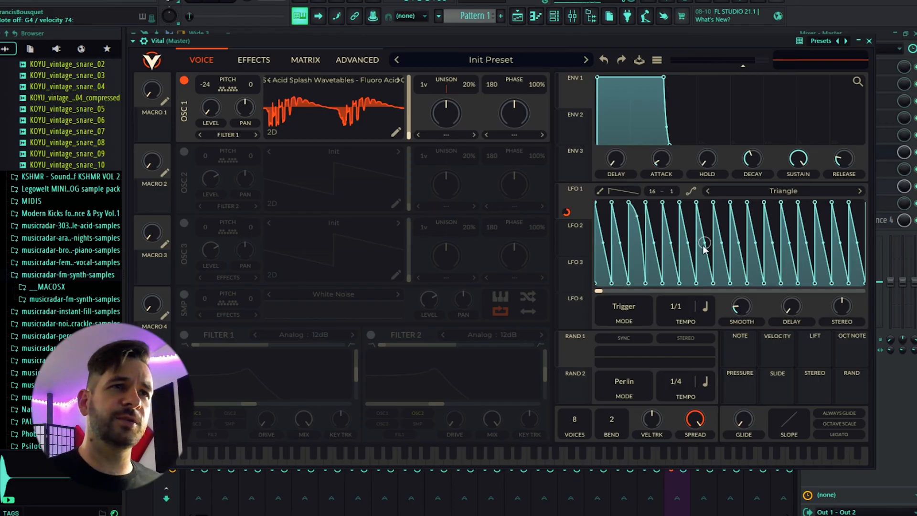
pyautogui.moveTo(730, 204); pyautogui.dragTo(728, 241)
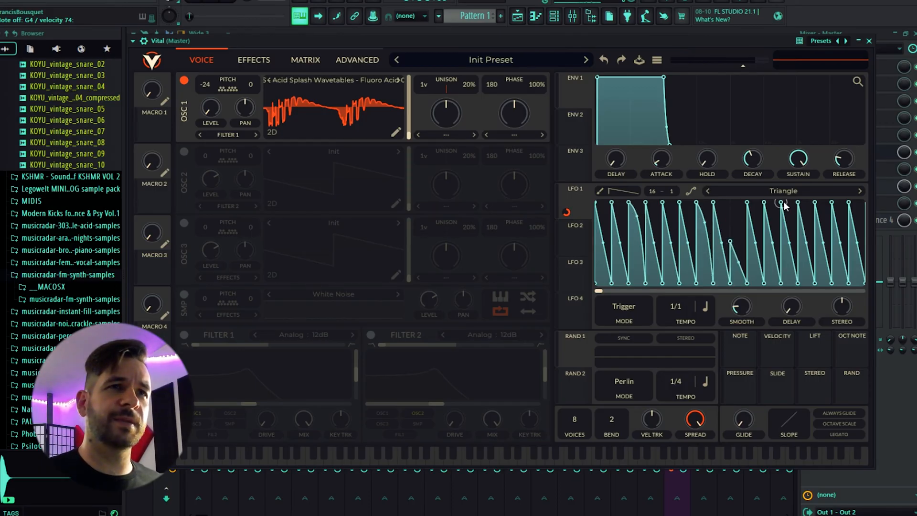
pyautogui.moveTo(786, 240); pyautogui.dragTo(788, 205)
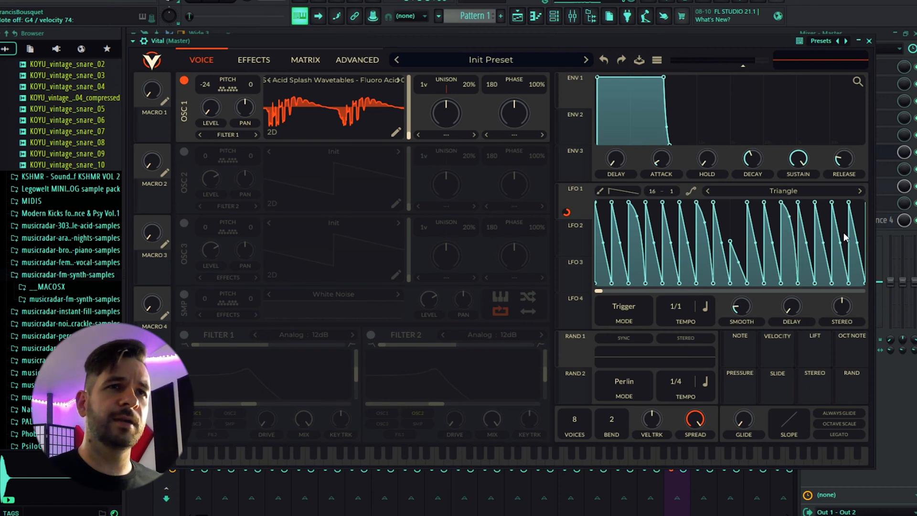
pyautogui.moveTo(844, 235); pyautogui.dragTo(841, 208)
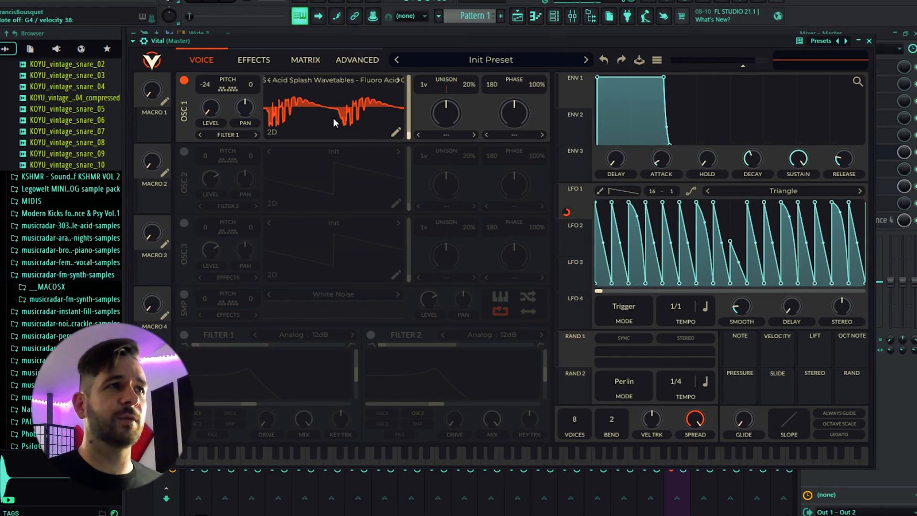
# Try modulating oscillator 1's wave frame with LFO 1, adjusting the modulation amount and the base frame
pyautogui.moveTo(409, 136); pyautogui.dragTo(424, 117)
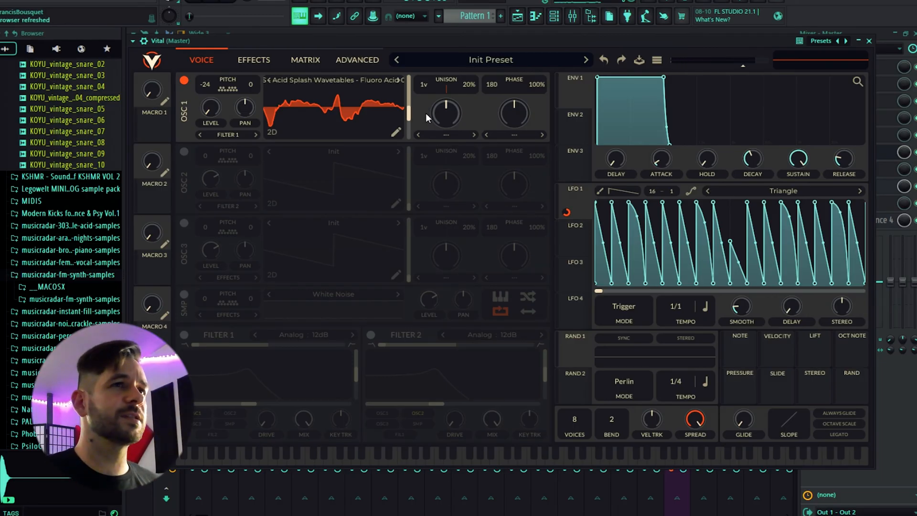
pyautogui.click(577, 238)
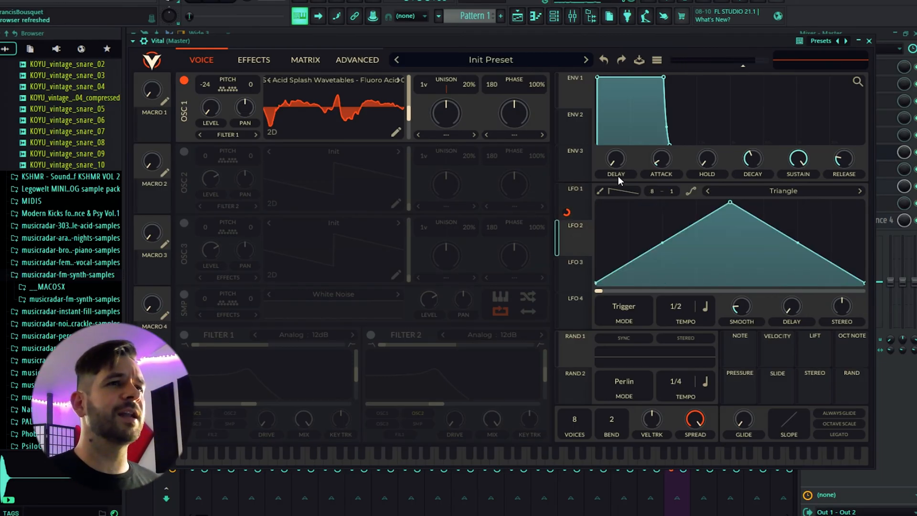
pyautogui.click(584, 201)
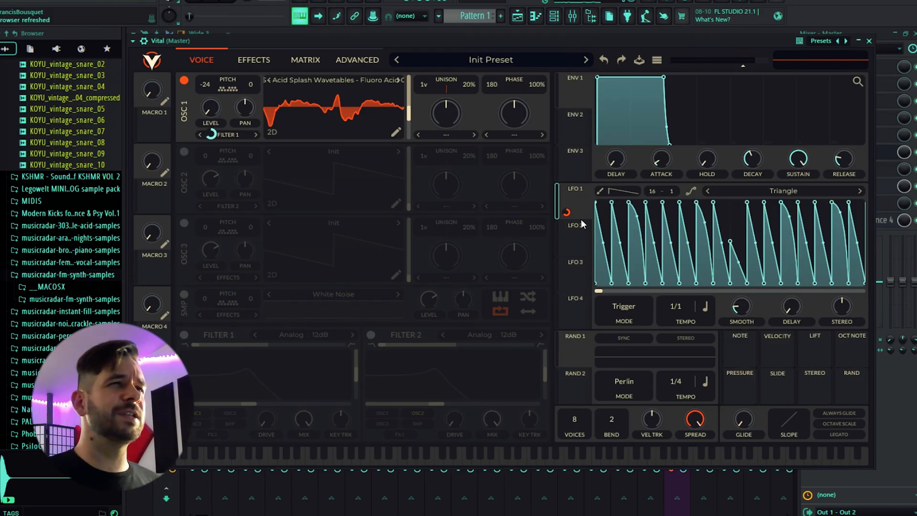
pyautogui.moveTo(568, 211); pyautogui.dragTo(408, 111)
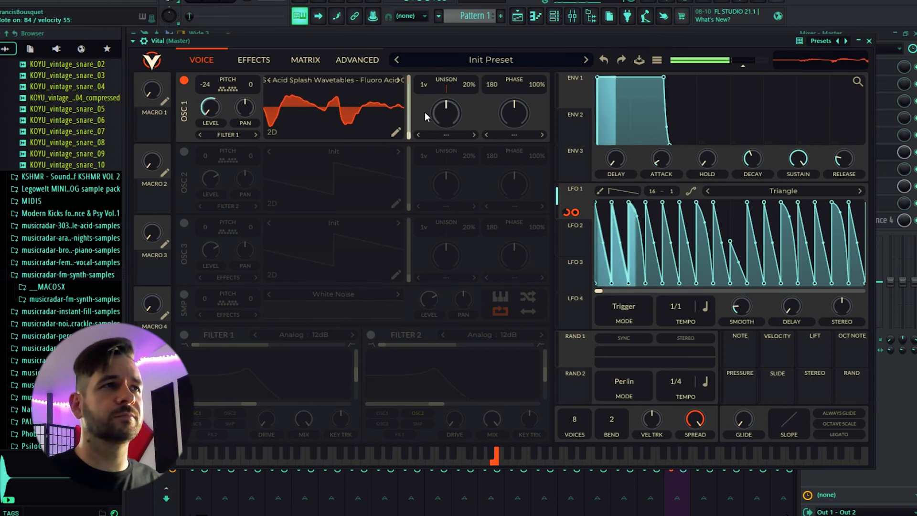
pyautogui.moveTo(410, 134)
pyautogui.mouseDown()
pyautogui.moveTo(411, 109)
pyautogui.moveTo(396, 129)
pyautogui.mouseUp()
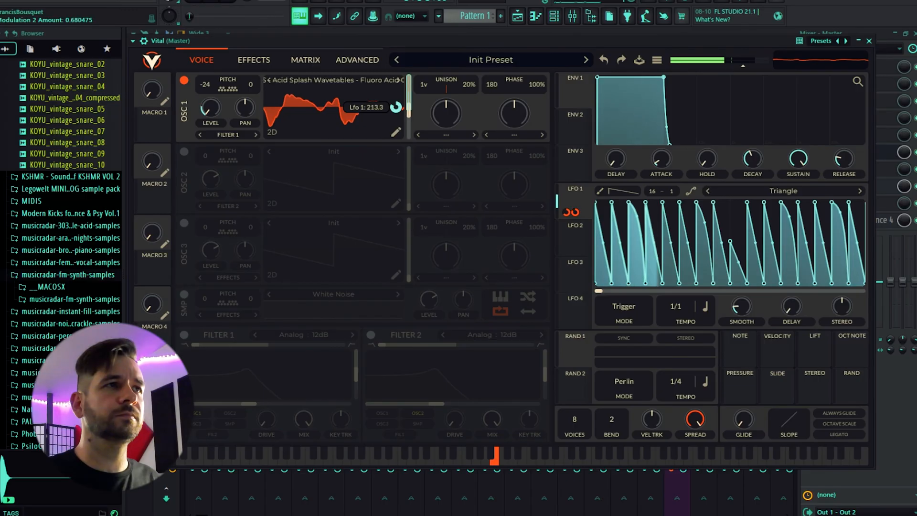
pyautogui.moveTo(410, 117); pyautogui.dragTo(411, 99)
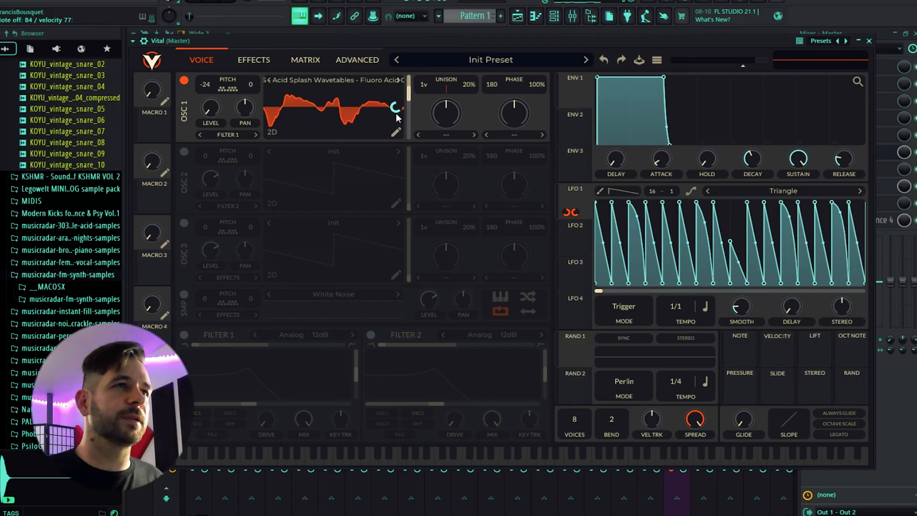
pyautogui.moveTo(407, 113); pyautogui.dragTo(409, 93)
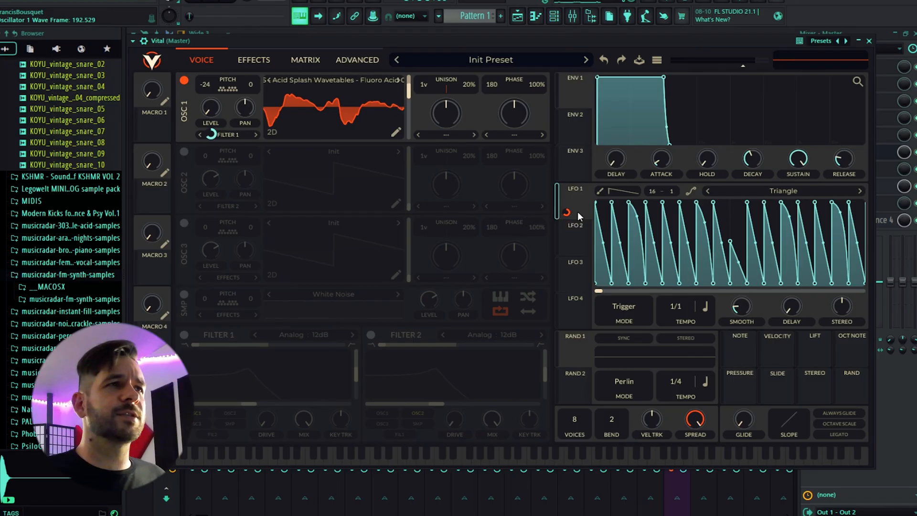
# Set oscillator 1's wave frame to 256 and modulate it with LFO 2 by an amount of -1
pyautogui.moveTo(410, 93); pyautogui.dragTo(411, 74)
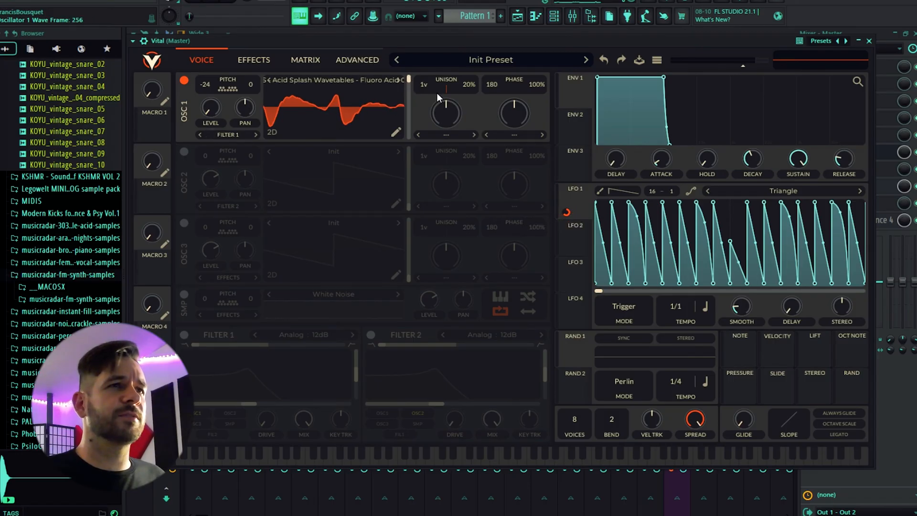
pyautogui.click(574, 244)
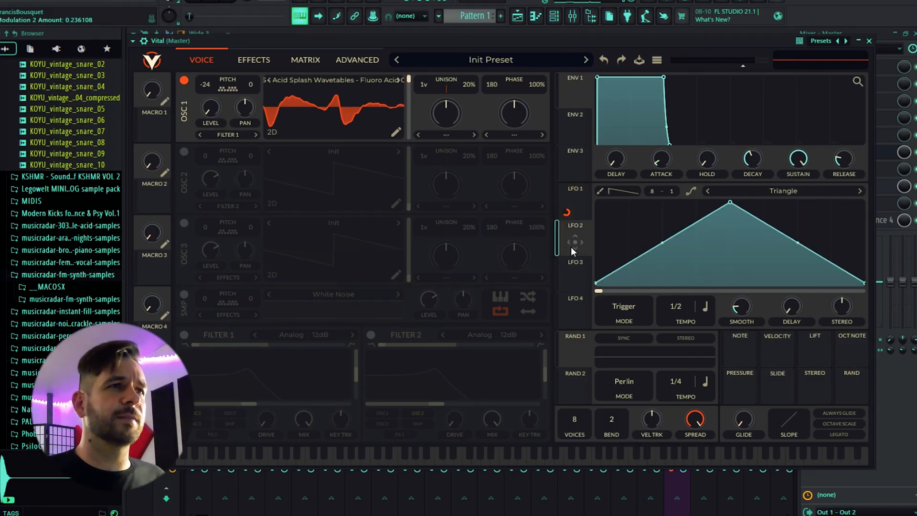
pyautogui.moveTo(573, 244); pyautogui.dragTo(397, 201)
# Reshape LFO 2 into a single falling ramp and set its tempo to 1/1 to match LFO 1
pyautogui.moveTo(729, 202); pyautogui.dragTo(575, 159)
pyautogui.click(576, 193)
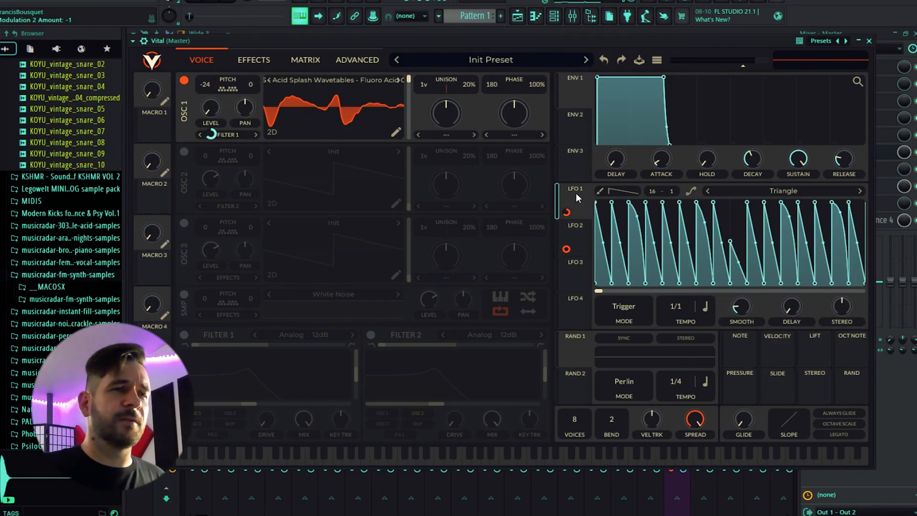
pyautogui.click(578, 231)
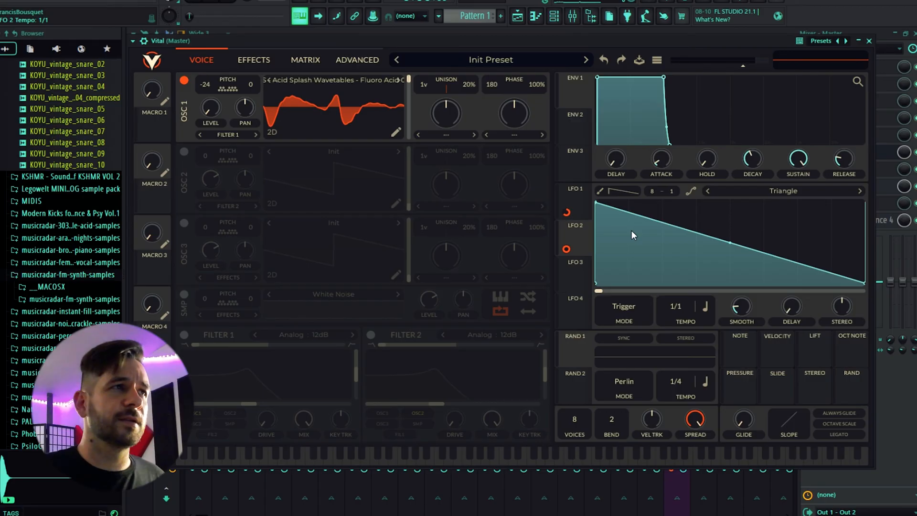
pyautogui.click(579, 196)
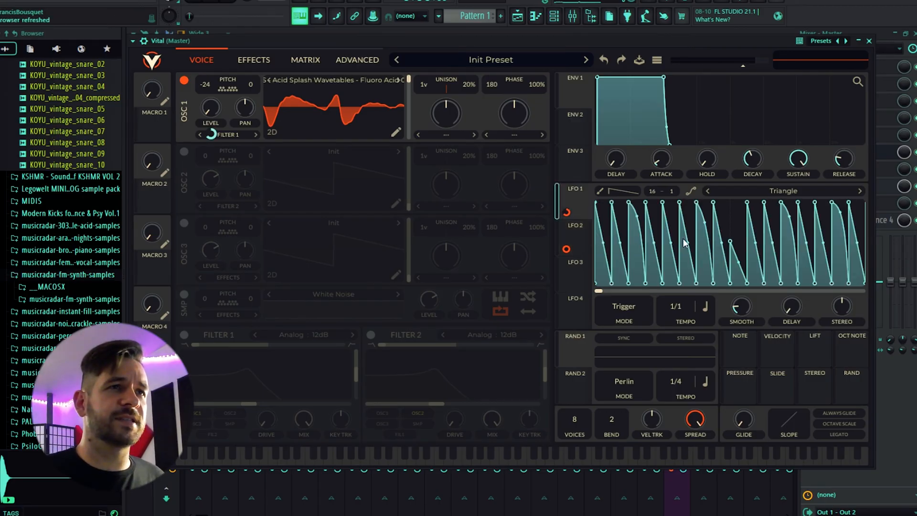
# Split LFO 2's curve into two falling ramps, the second starting a quarter of the way in with a slightly lower peak
pyautogui.click(588, 245)
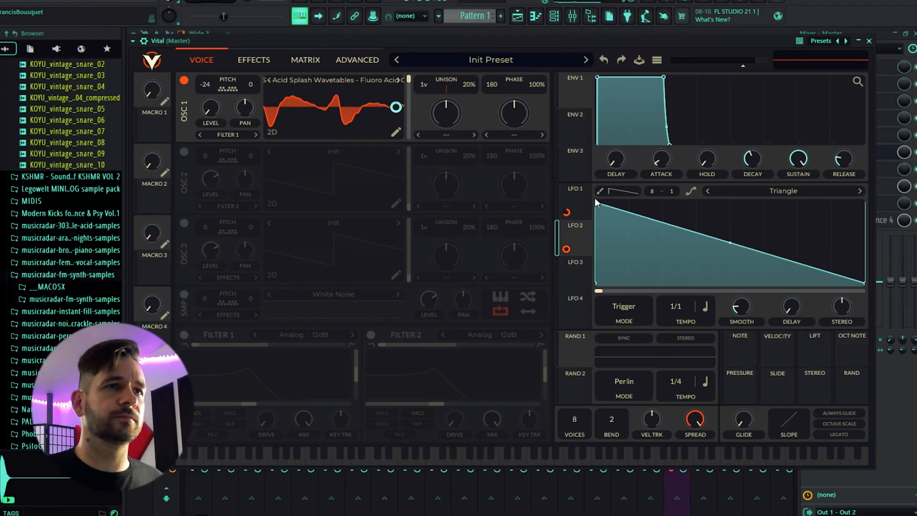
pyautogui.doubleClick(638, 241)
pyautogui.moveTo(638, 242); pyautogui.dragTo(662, 213)
pyautogui.doubleClick(659, 276)
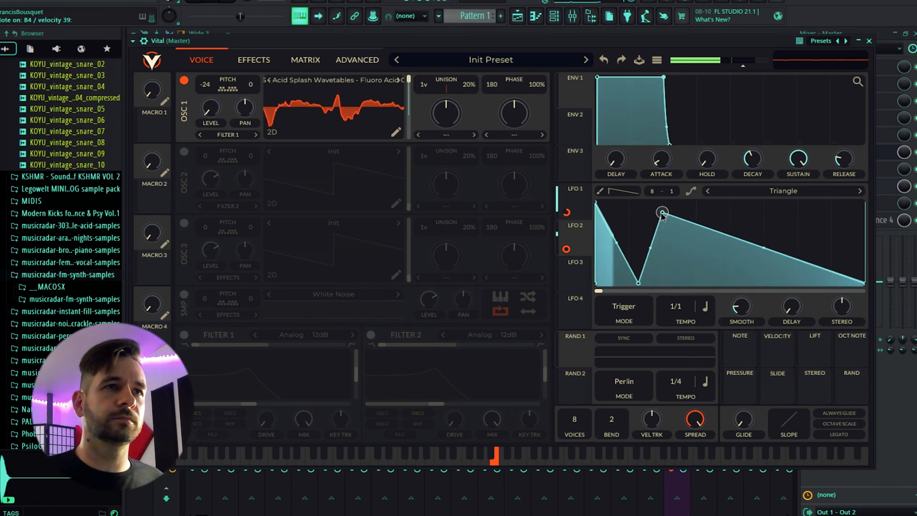
pyautogui.doubleClick(696, 239)
pyautogui.moveTo(638, 283); pyautogui.dragTo(662, 283)
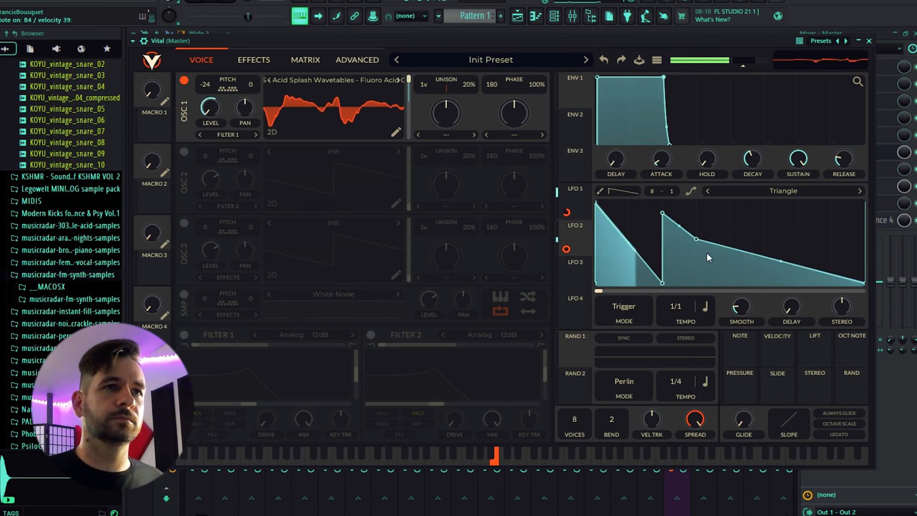
pyautogui.moveTo(697, 244); pyautogui.dragTo(695, 284)
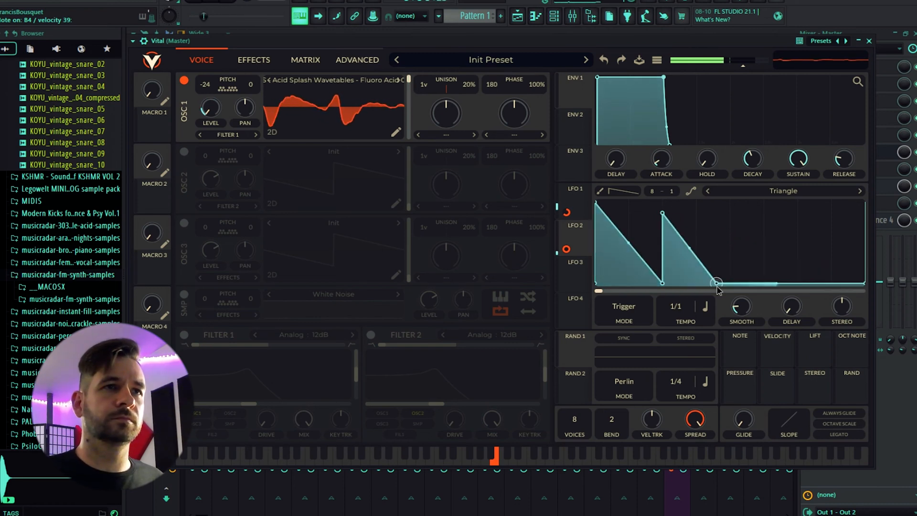
# Set LFO 2's horizontal grid to 16 and add a third, full-height falling ramp two divisions wide after the second one
pyautogui.moveTo(658, 193); pyautogui.dragTo(660, 128)
pyautogui.doubleClick(712, 262)
pyautogui.moveTo(713, 263); pyautogui.dragTo(695, 202)
pyautogui.doubleClick(729, 265)
pyautogui.moveTo(728, 266); pyautogui.dragTo(730, 284)
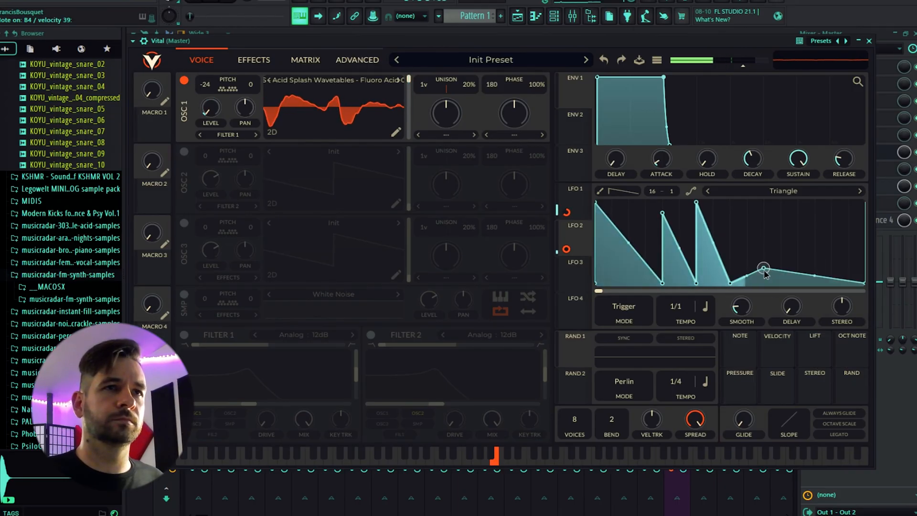
# Add a fourth falling ramp to LFO 2 with a nearly full-height peak, leaving a short flat gap at zero before it
pyautogui.doubleClick(787, 245)
pyautogui.moveTo(787, 245); pyautogui.dragTo(763, 209)
pyautogui.doubleClick(810, 268)
pyautogui.moveTo(811, 268); pyautogui.dragTo(809, 291)
# Add a closing rise to full height at the end of LFO 2 and bend its curve inward
pyautogui.doubleClick(838, 255)
pyautogui.moveTo(838, 255); pyautogui.dragTo(866, 203)
pyautogui.moveTo(837, 242); pyautogui.dragTo(837, 213)
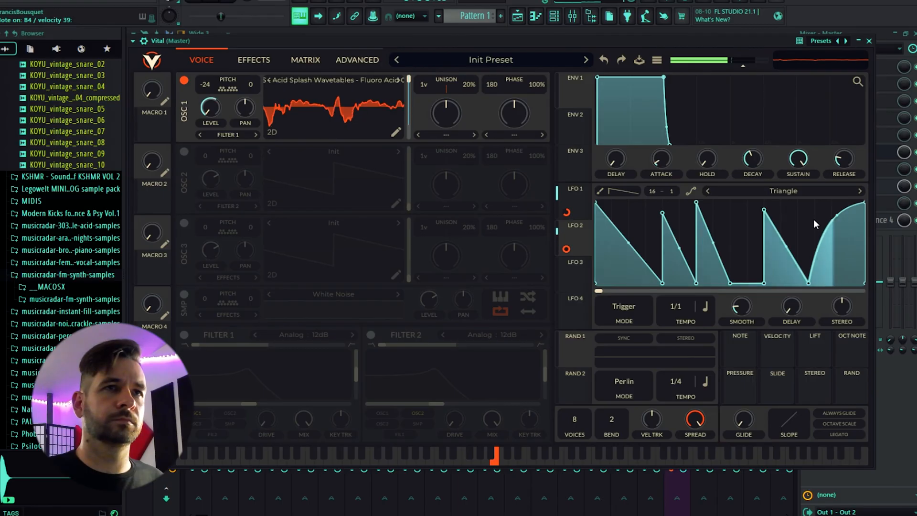
pyautogui.moveTo(837, 219); pyautogui.dragTo(837, 273)
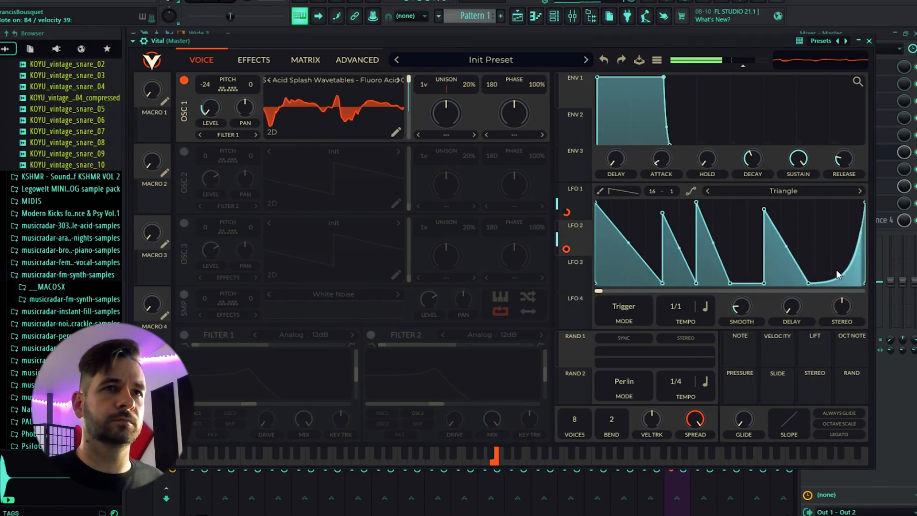
# Insert a narrow falling ramp with a high peak before LFO 2's closing rise, and bow that rise outward
pyautogui.doubleClick(834, 256)
pyautogui.moveTo(834, 256); pyautogui.dragTo(837, 273)
pyautogui.doubleClick(815, 236)
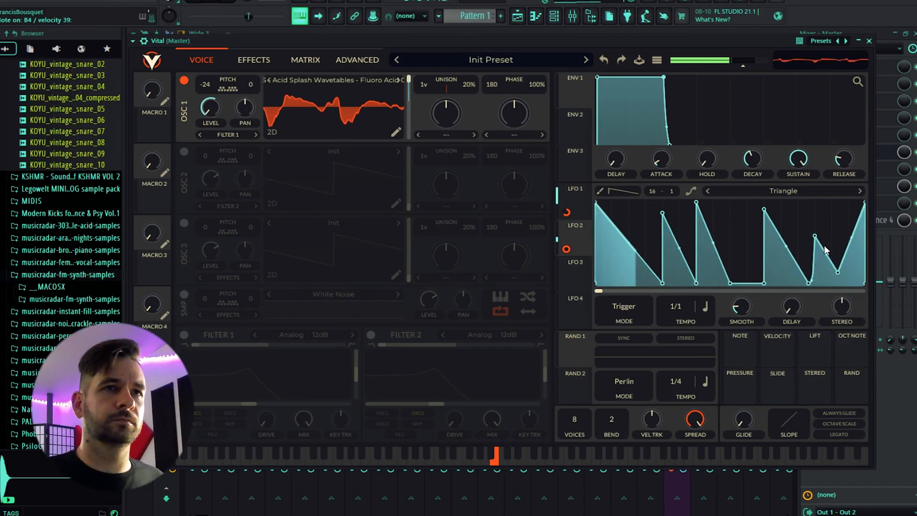
pyautogui.moveTo(809, 284); pyautogui.dragTo(815, 287)
pyautogui.moveTo(814, 236); pyautogui.dragTo(815, 225)
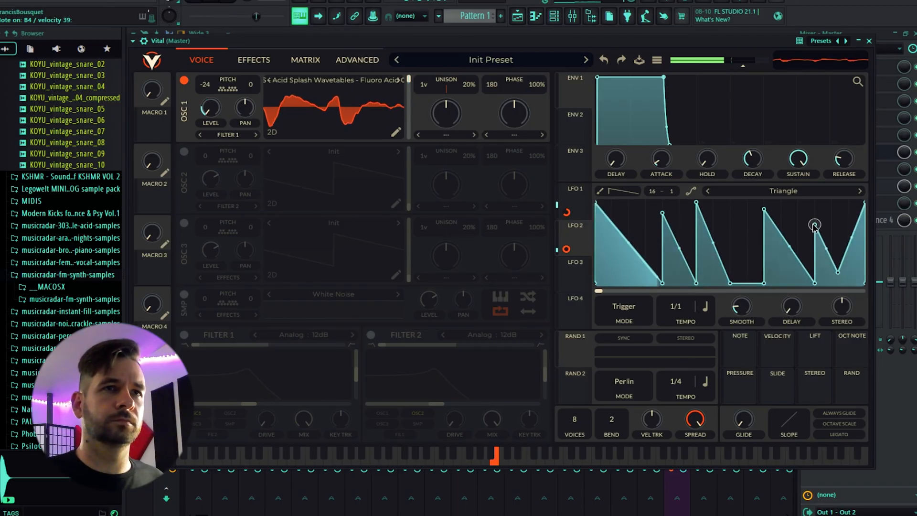
pyautogui.moveTo(837, 274); pyautogui.dragTo(831, 274)
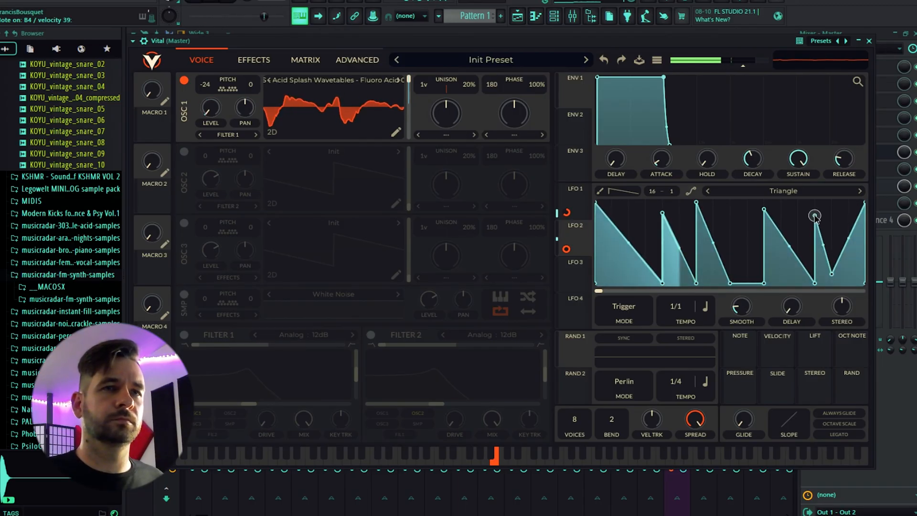
pyautogui.moveTo(847, 237); pyautogui.dragTo(848, 221)
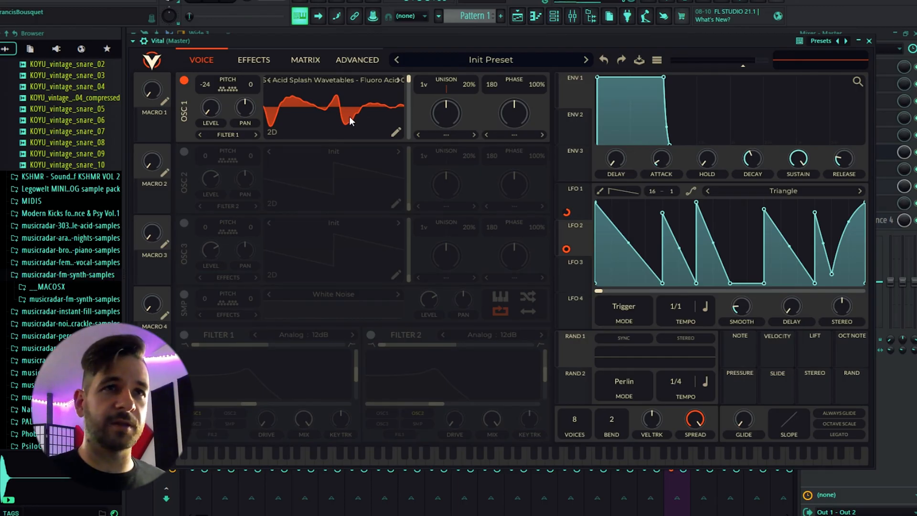
# Enable Filter 1, modulate its cutoff with LFO 1, set the resonance to about 56% and add a little drive
pyautogui.click(184, 335)
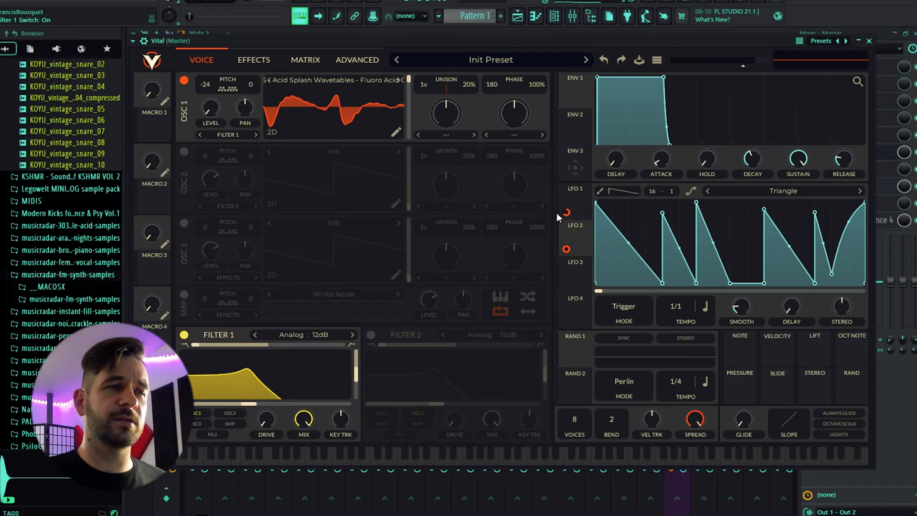
pyautogui.moveTo(566, 211); pyautogui.dragTo(307, 377)
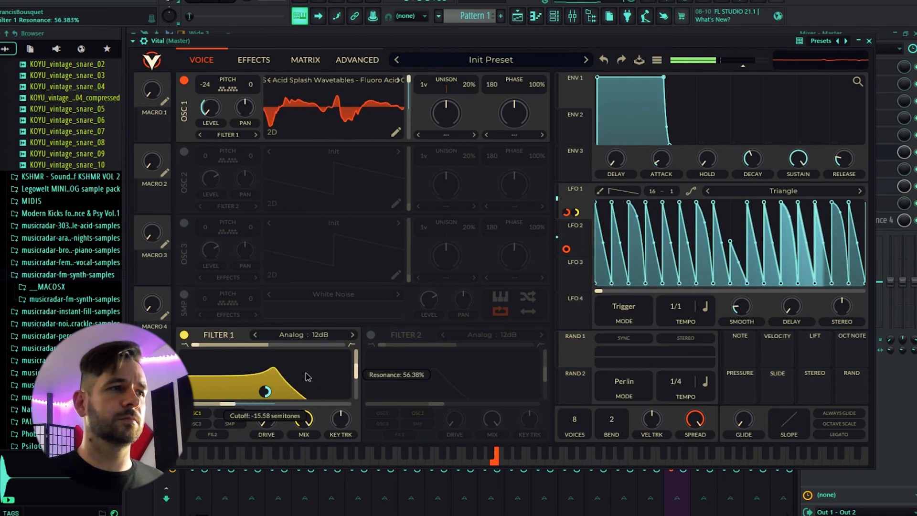
pyautogui.moveTo(267, 419)
pyautogui.mouseDown()
pyautogui.moveTo(268, 402)
pyautogui.moveTo(271, 414)
pyautogui.mouseUp()
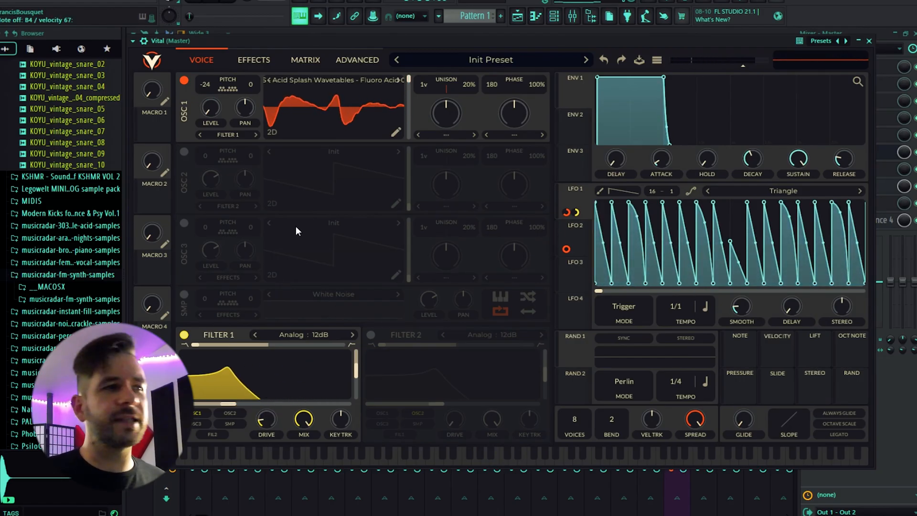
# Blend Filter 1 over to a high-pass response and reduce the LFO 1 modulation of its cutoff
pyautogui.moveTo(199, 344); pyautogui.dragTo(342, 353)
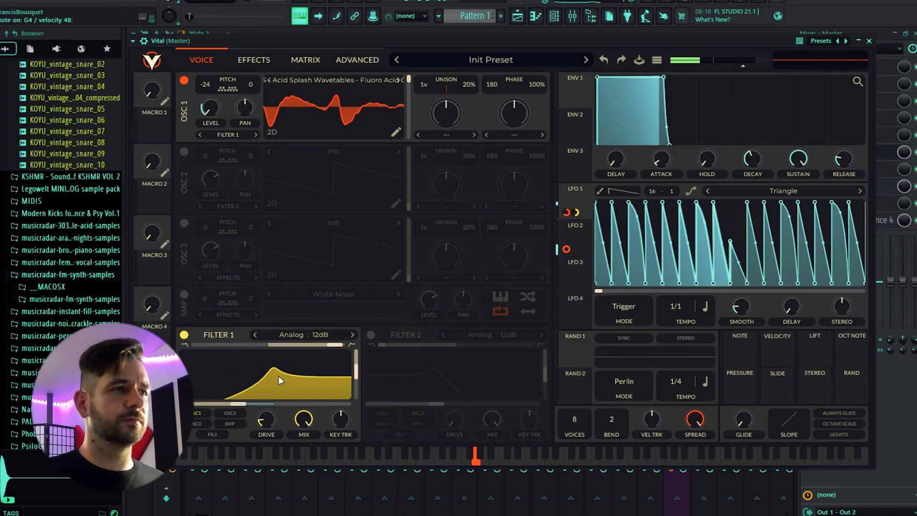
pyautogui.moveTo(264, 405)
pyautogui.moveTo(265, 391); pyautogui.dragTo(265, 415)
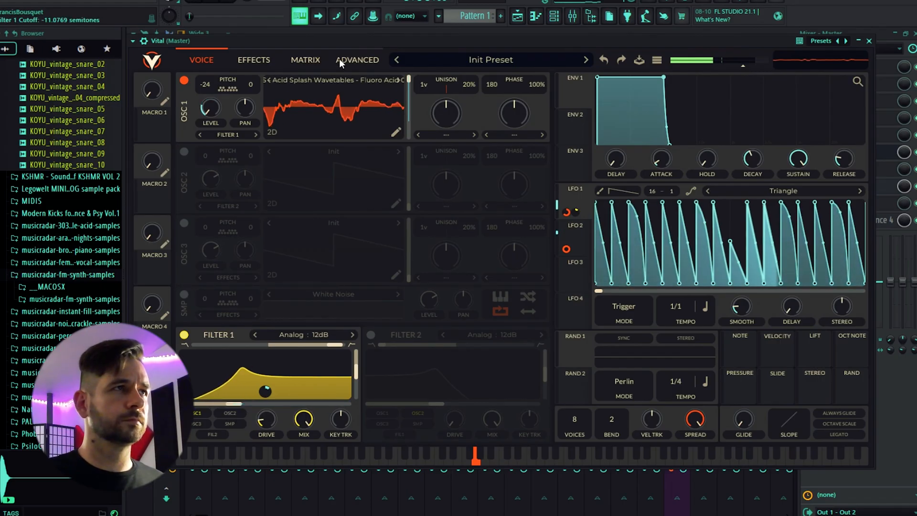
# Enable the multiband Compressor and the Soft Clip Distortion in the effects chain
pyautogui.click(253, 60)
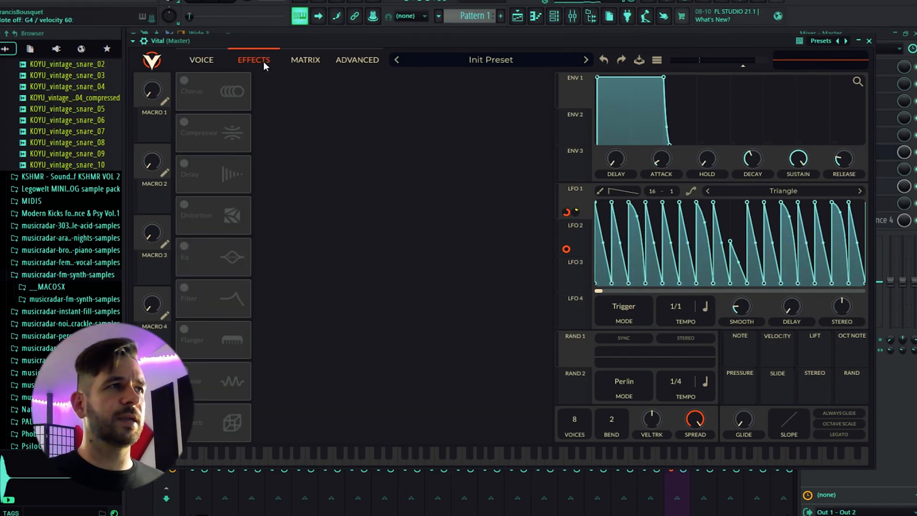
pyautogui.click(184, 122)
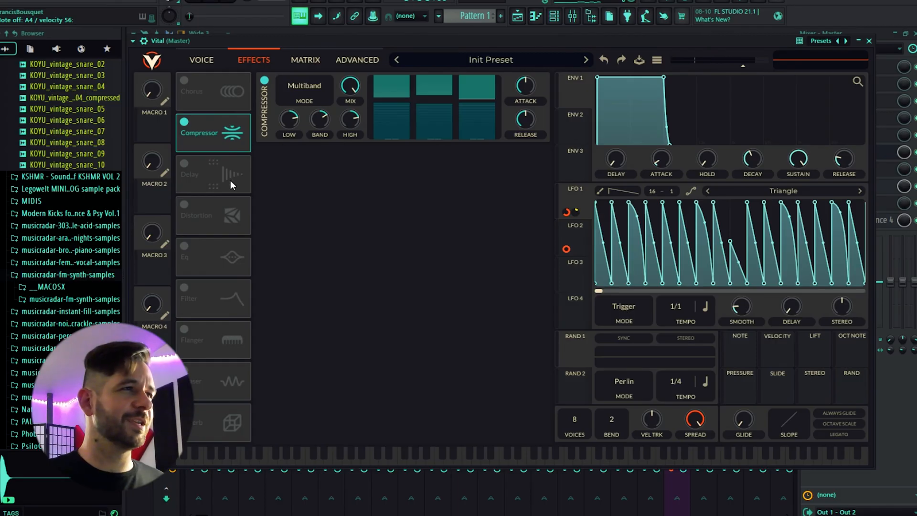
pyautogui.click(184, 204)
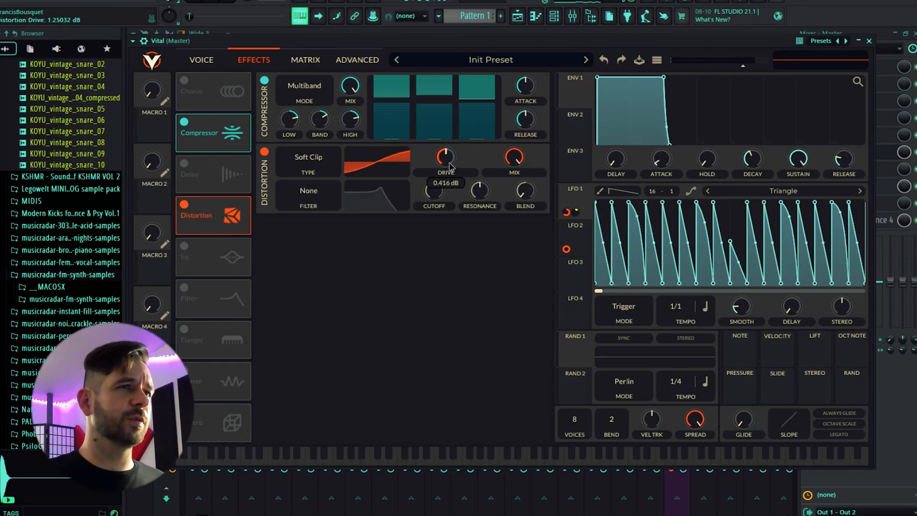
# Place the Distortion directly after the Compressor in the effects chain and raise its drive to about 7.1 dB
pyautogui.moveTo(213, 215); pyautogui.dragTo(231, 189)
pyautogui.moveTo(447, 161); pyautogui.dragTo(447, 159)
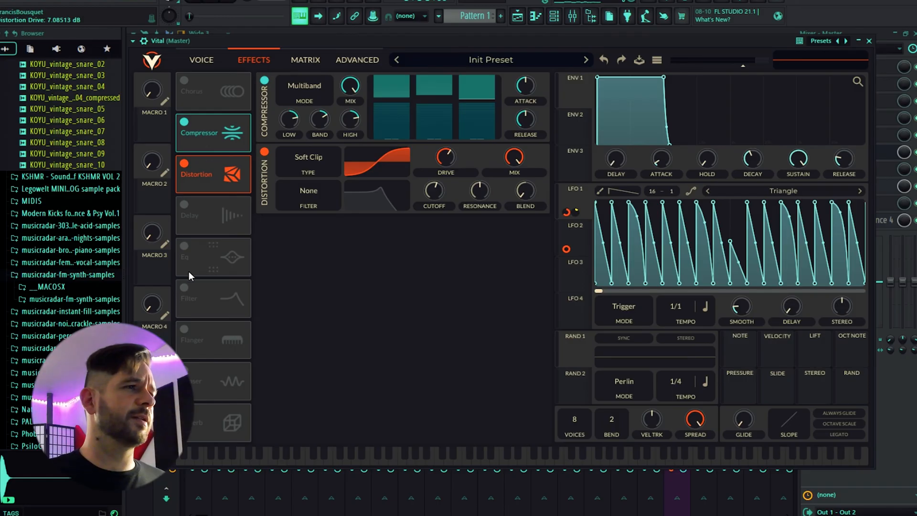
# Enable the Chorus, move it after the Delay and Eq slots, narrow its filter spread and lower its mix to about 18%
pyautogui.click(184, 81)
pyautogui.moveTo(212, 91); pyautogui.dragTo(215, 253)
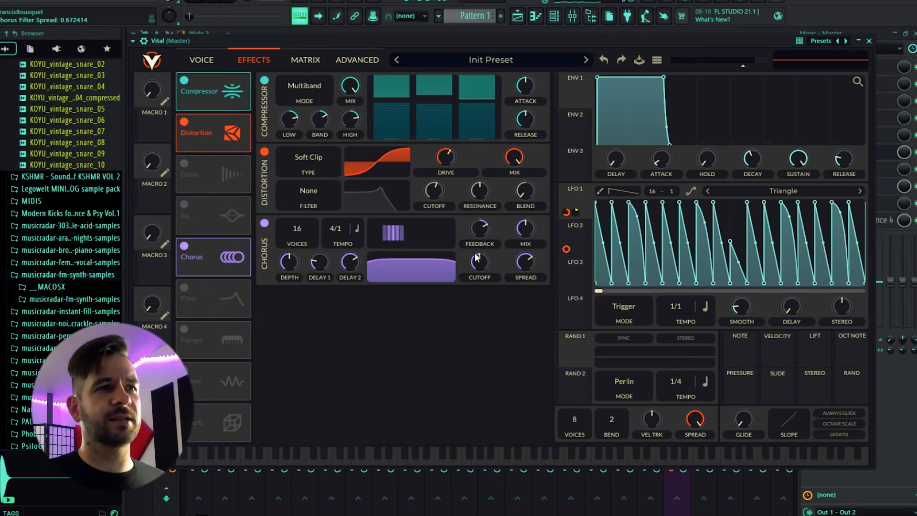
pyautogui.moveTo(525, 229); pyautogui.dragTo(525, 246)
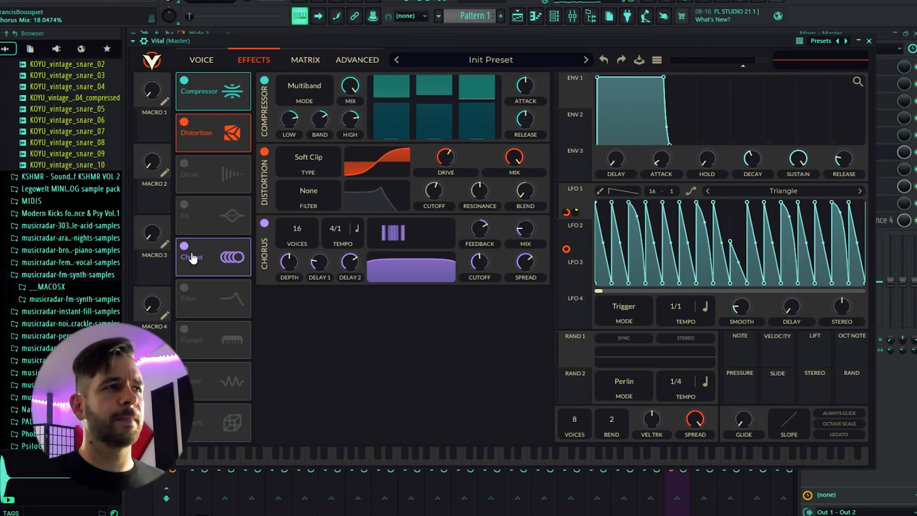
# Enable the Delay in Mid Ping Pong mode, narrow its filter spread and lower its mix to about 7.6%
pyautogui.click(184, 163)
pyautogui.click(320, 261)
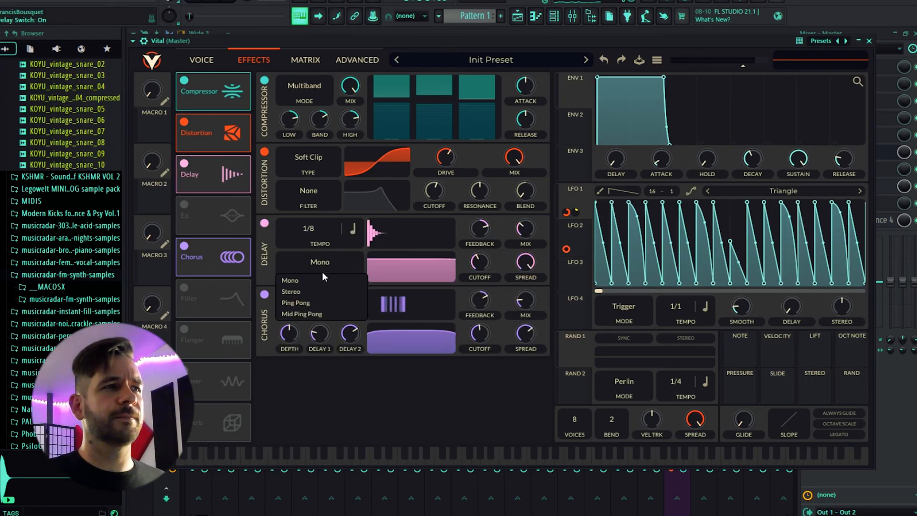
pyautogui.click(331, 313)
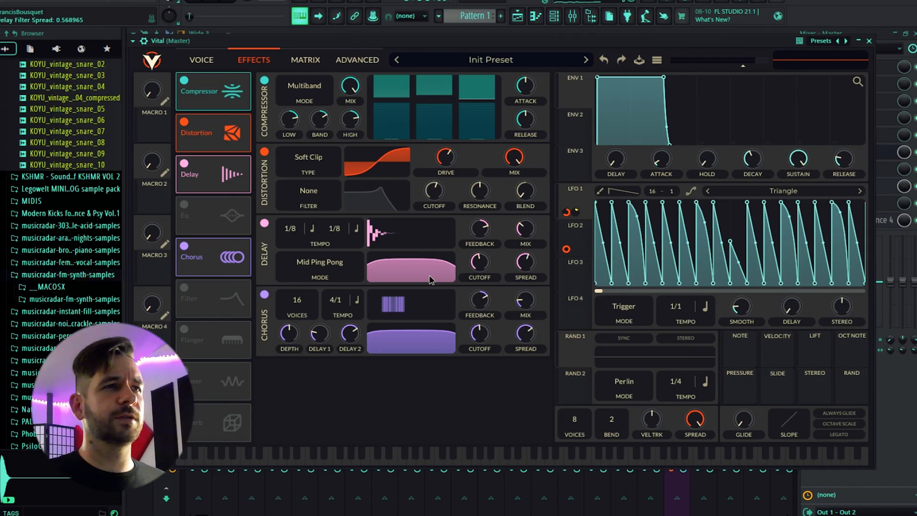
pyautogui.moveTo(525, 228); pyautogui.dragTo(523, 231)
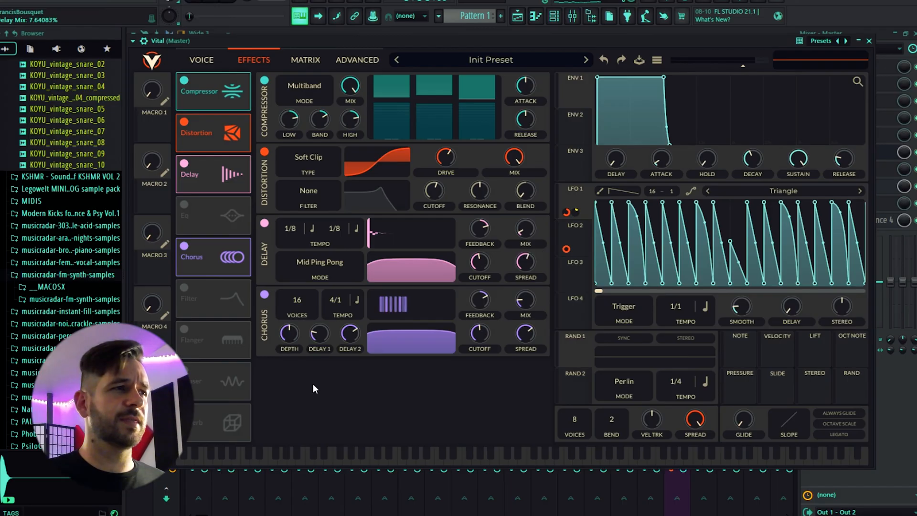
# Enable the Reverb at the end of the effects chain and return to the oscillator and filter settings
pyautogui.click(236, 422)
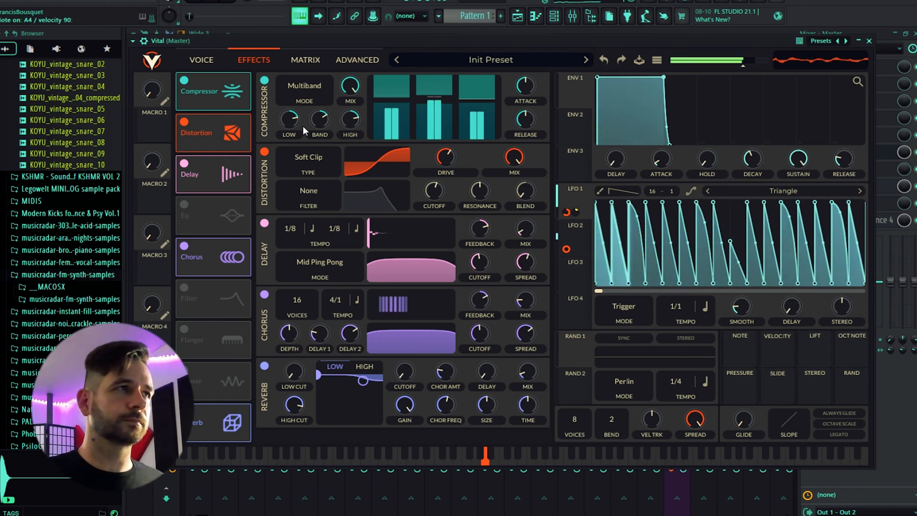
pyautogui.click(200, 61)
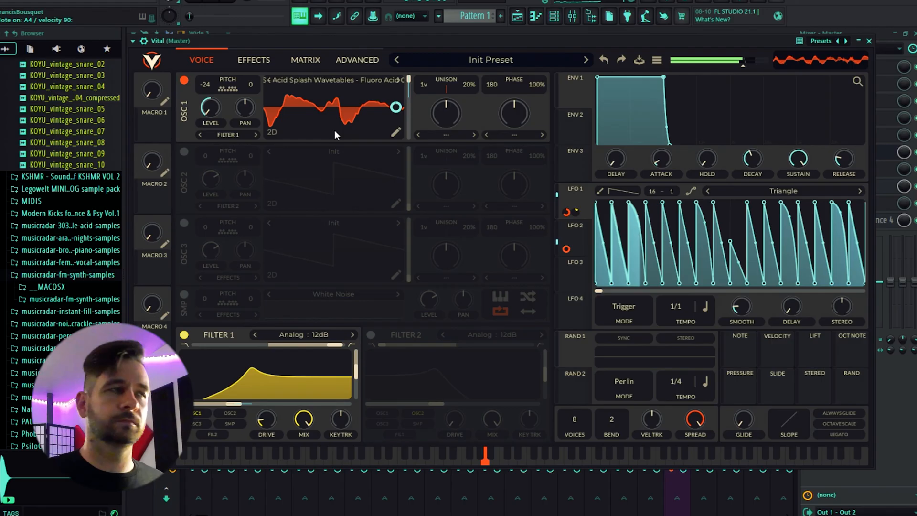